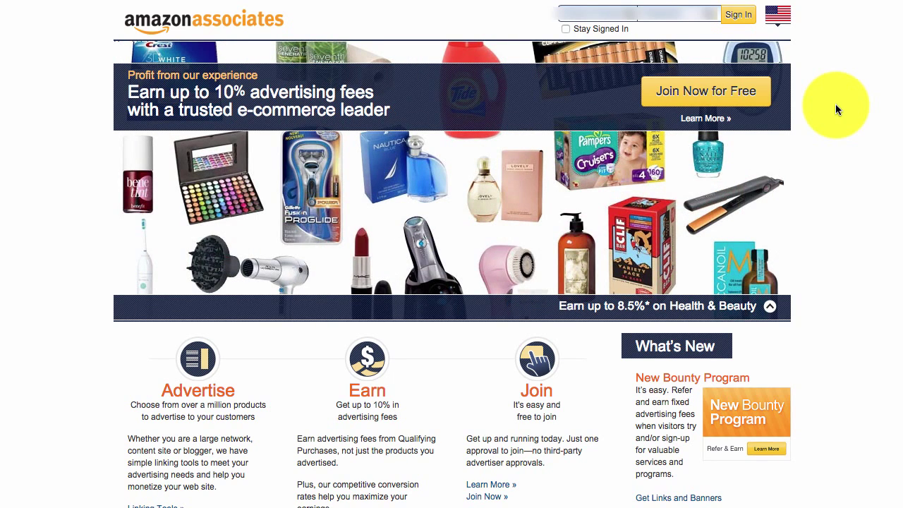
left_click(778, 20)
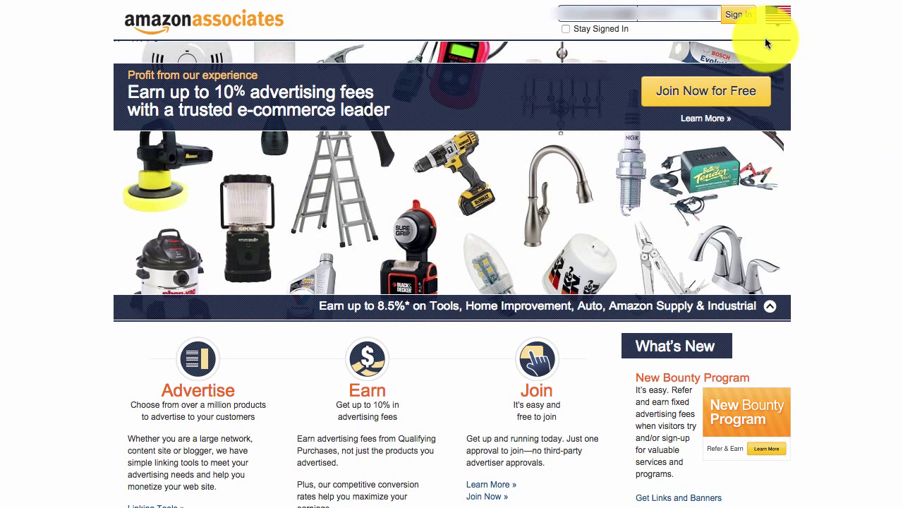
left_click(780, 25)
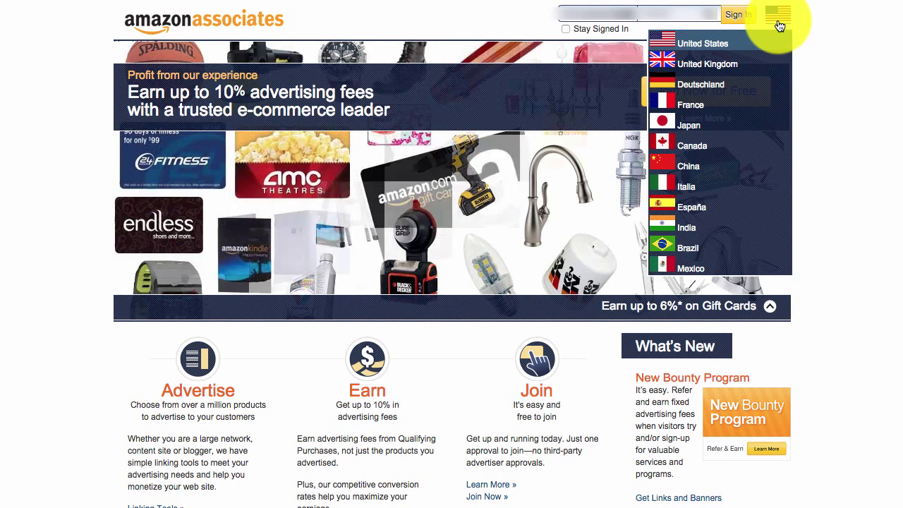
left_click(862, 111)
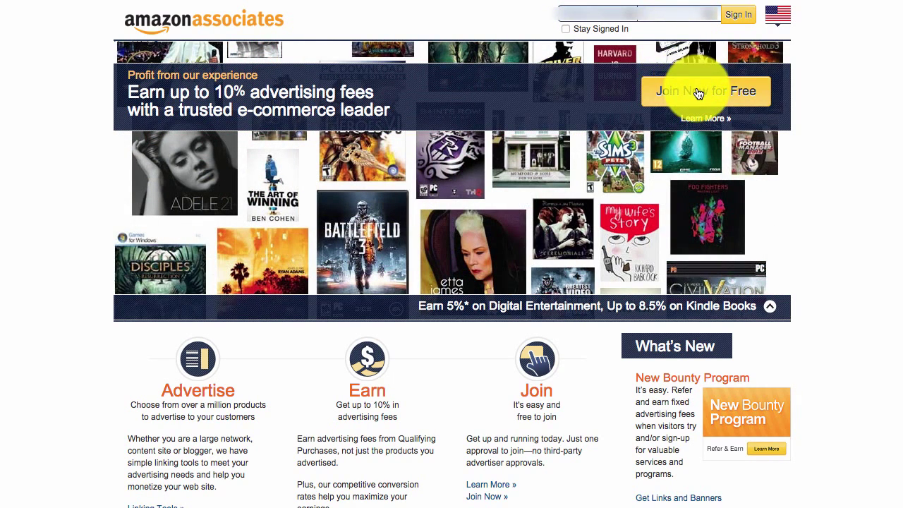
- Join Amazon Associates for free by signing in to the Amazon account, and keep the listed payee as the main contact
left_click(702, 92)
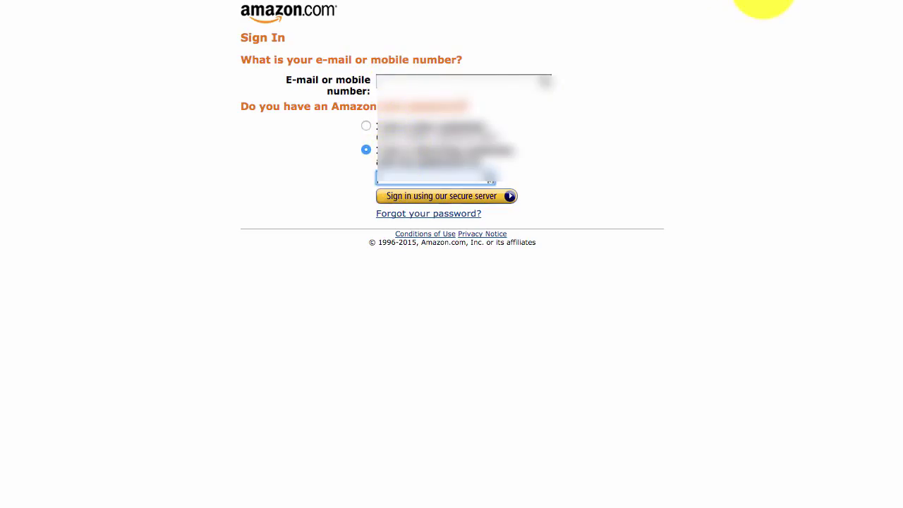
left_click(764, 2)
left_click(453, 203)
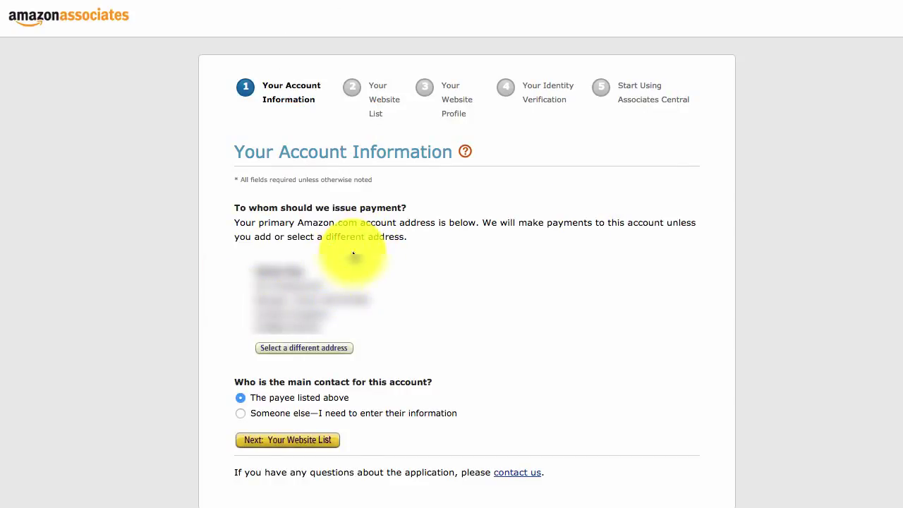
left_click(295, 443)
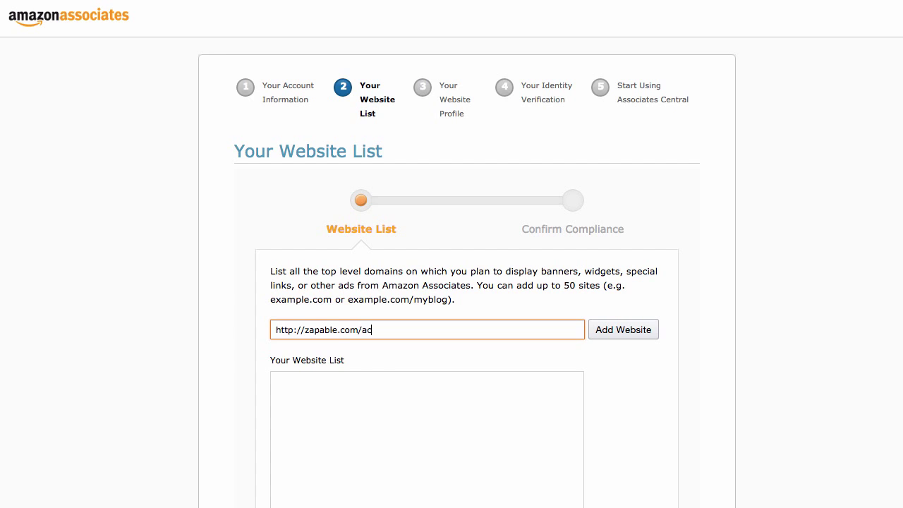
- Add zapable.com/academy to the website list and confirm that it is not directed primarily at children under 13
left_click(619, 333)
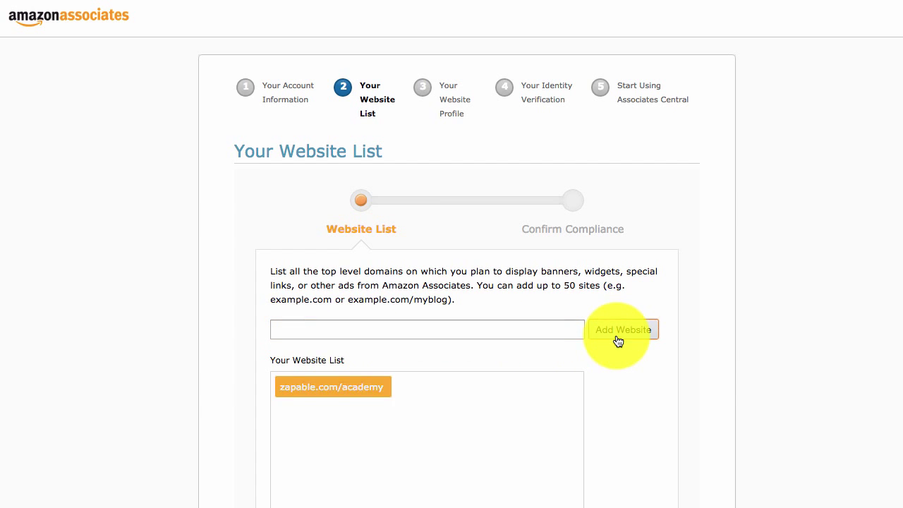
scroll(425, 288, "down", 3)
left_click(287, 378)
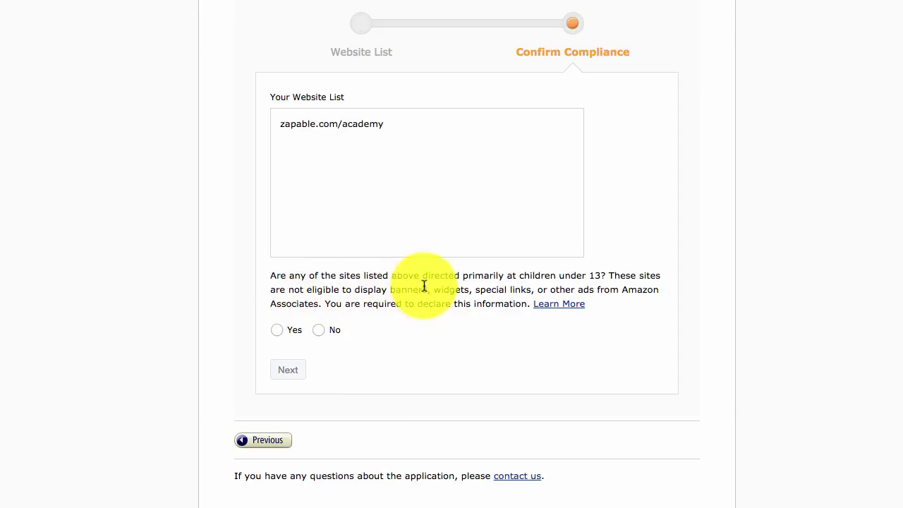
left_click(319, 331)
left_click(369, 372)
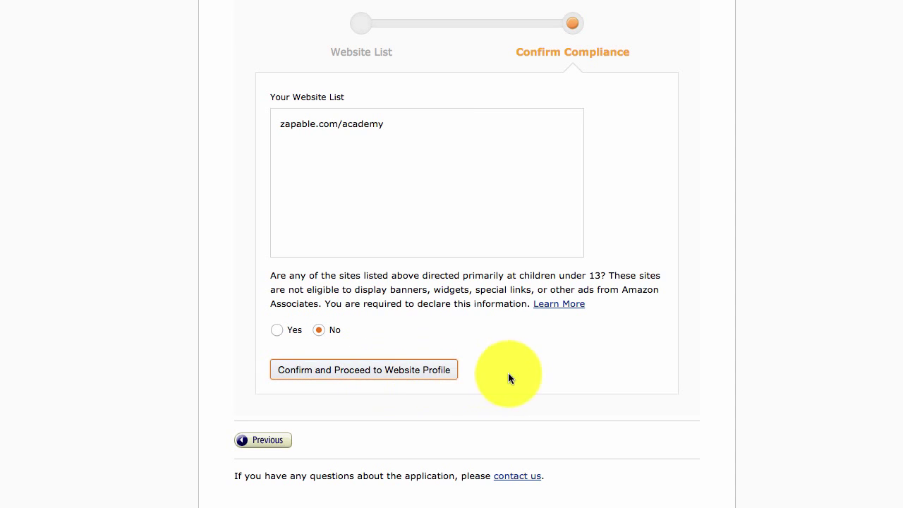
- Enter the website name "Zapable Academy" and describe the site as "Technology and mobile apps" in the website profile
scroll(537, 321, "down", 1)
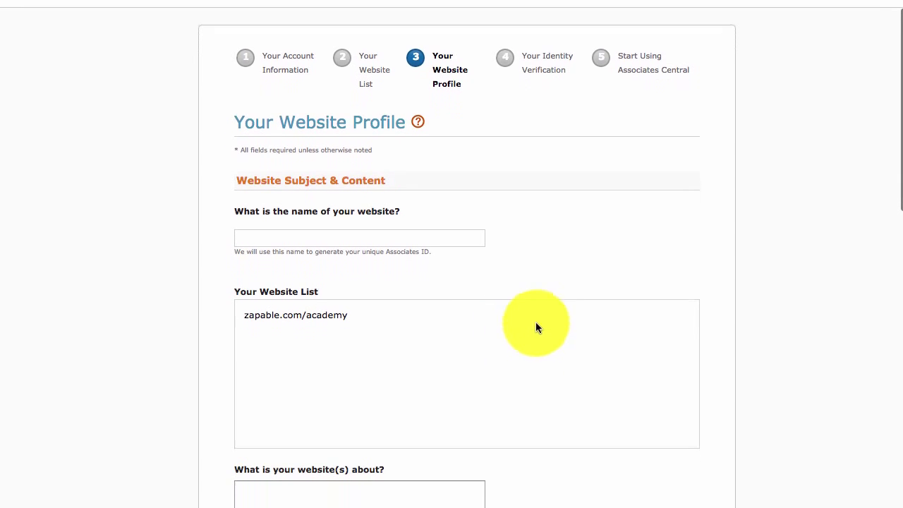
left_click(307, 238)
type("Z")
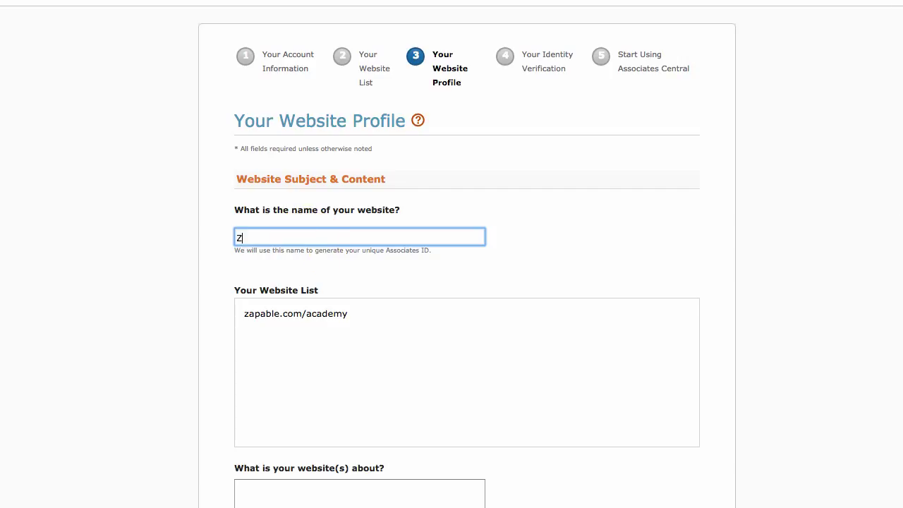
type("apable Academy")
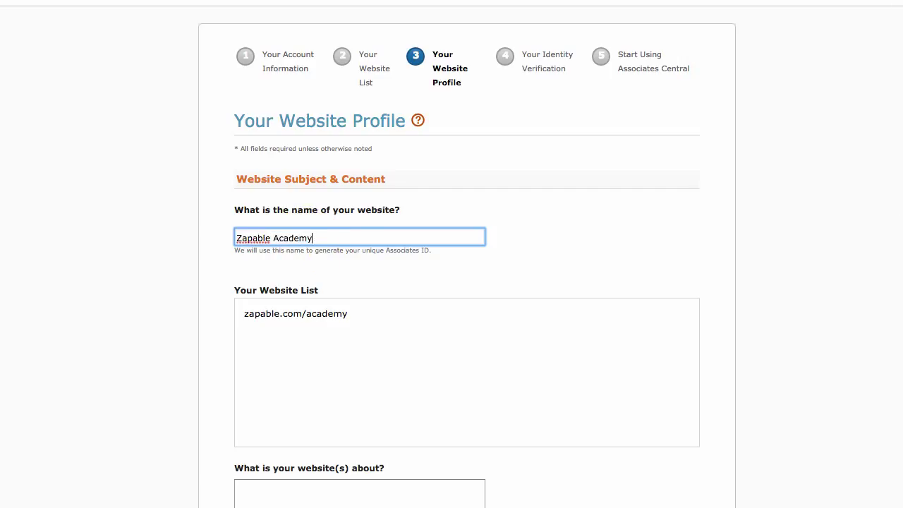
scroll(334, 242, "down", 4)
left_click(261, 381)
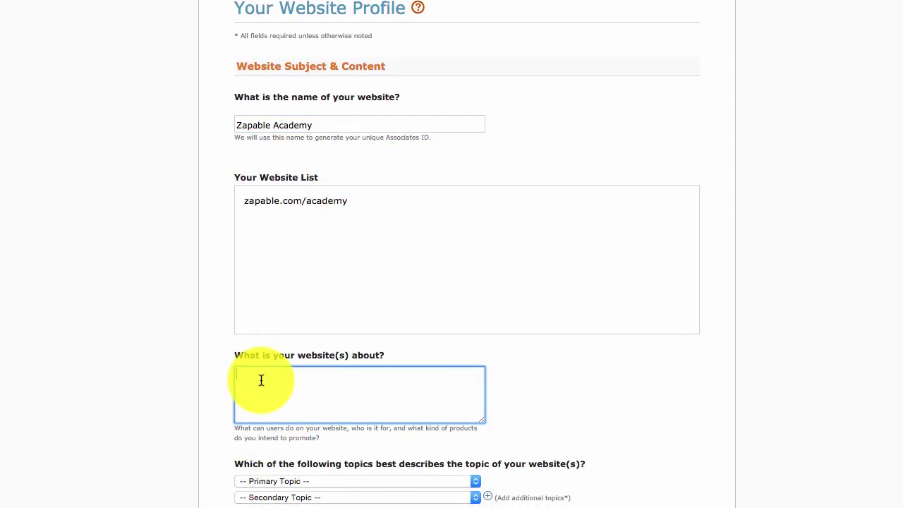
type("Technology andf")
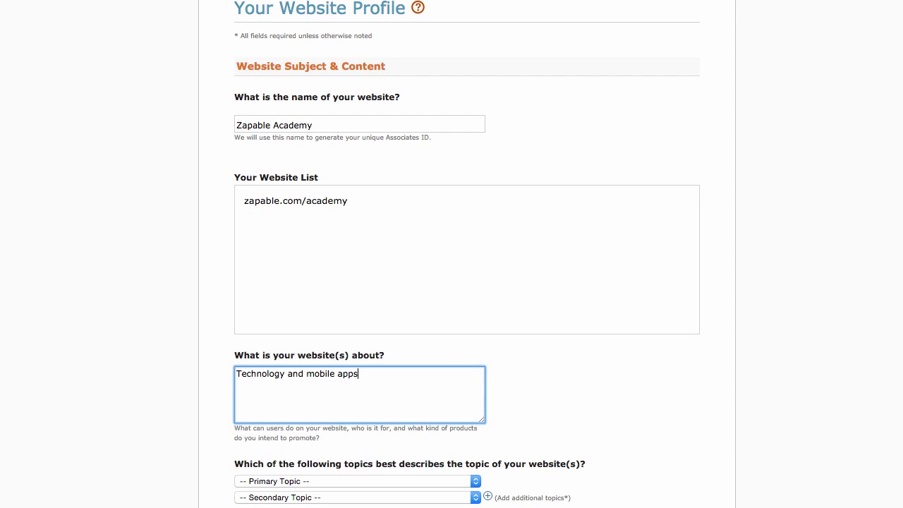
- Set the website's primary topic to Business/Industrial and its secondary topic to Computers/Software/Technology
scroll(421, 343, "down", 4)
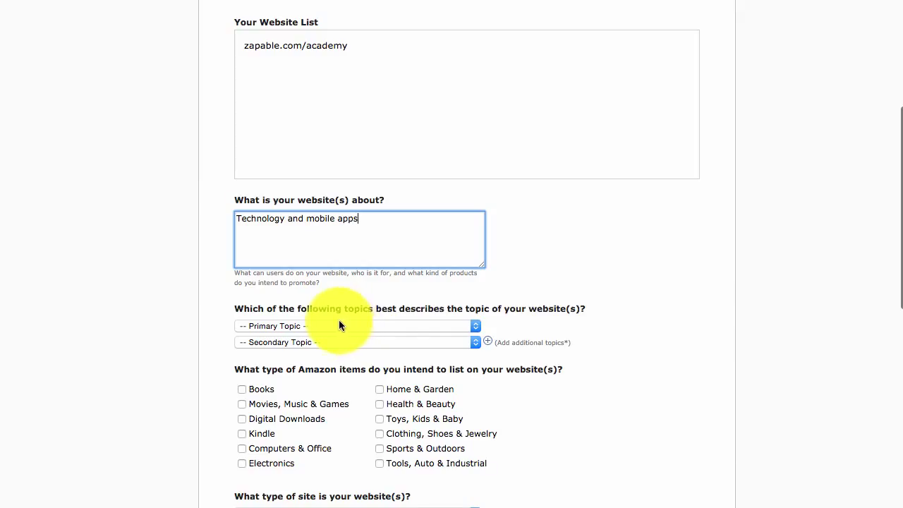
left_click(414, 326)
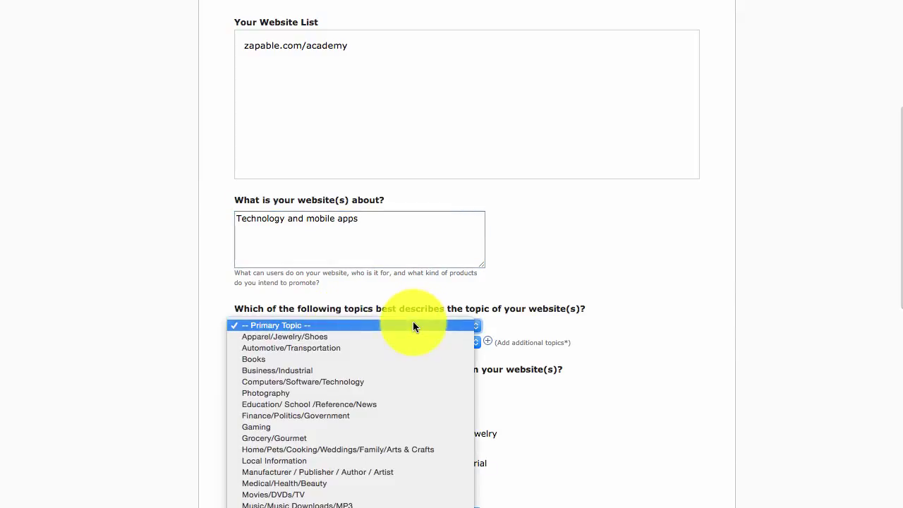
left_click(364, 370)
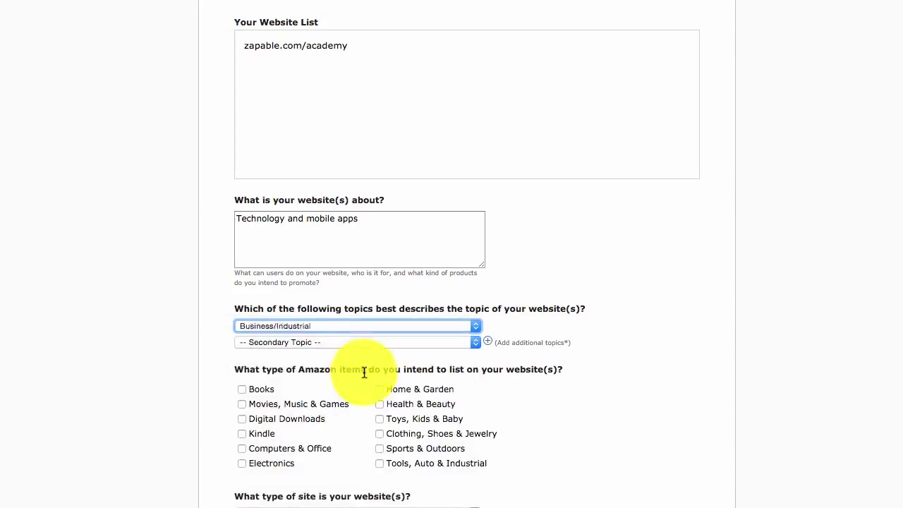
left_click(355, 343)
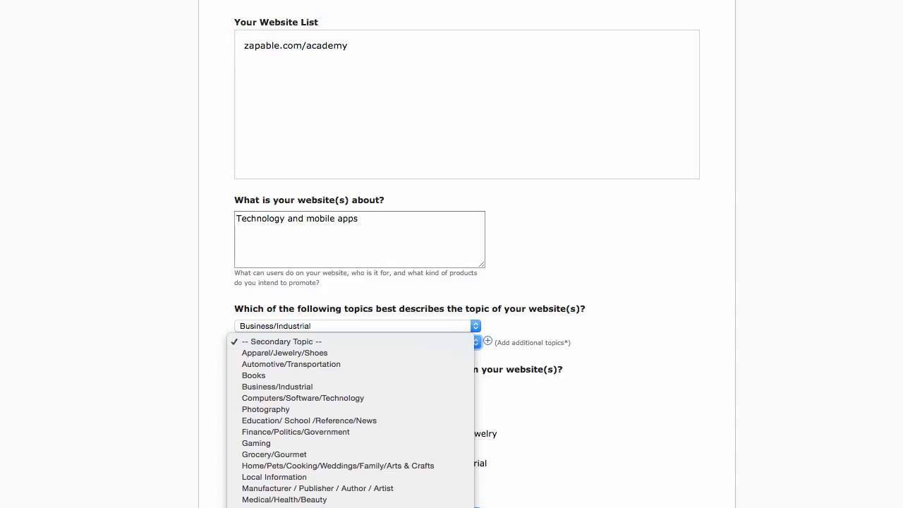
left_click(346, 398)
- Select Books, Movies, Music & Games, Digital Downloads, Electronics, and Tools, Auto & Industrial as the Amazon items to list
scroll(311, 419, "down", 1)
left_click(244, 364)
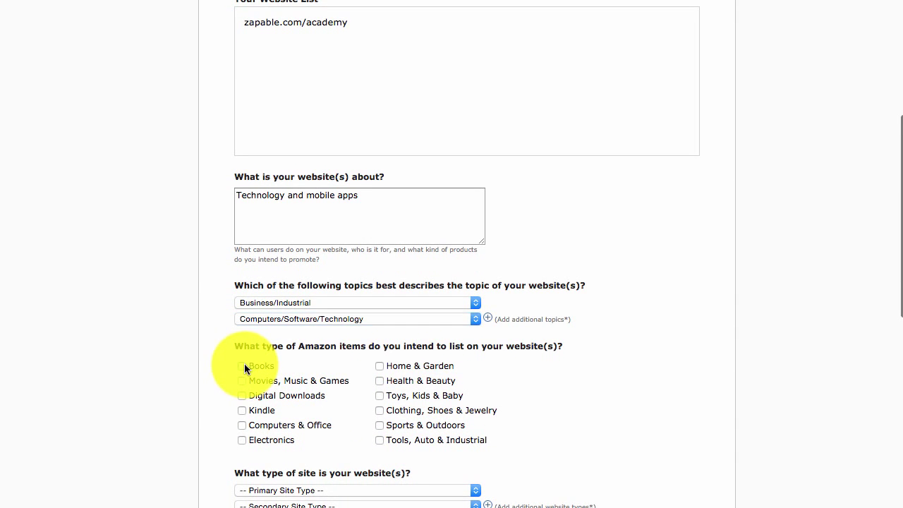
left_click(243, 379)
left_click(241, 394)
left_click(251, 441)
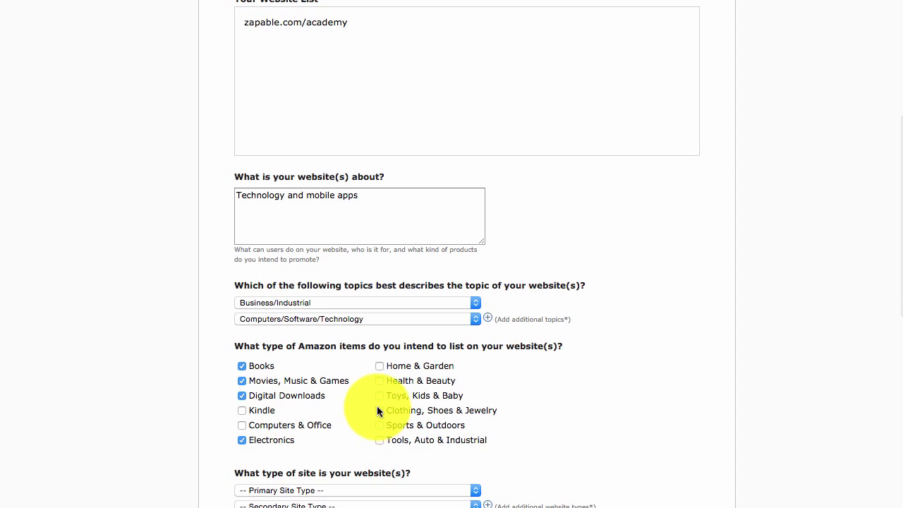
left_click(379, 440)
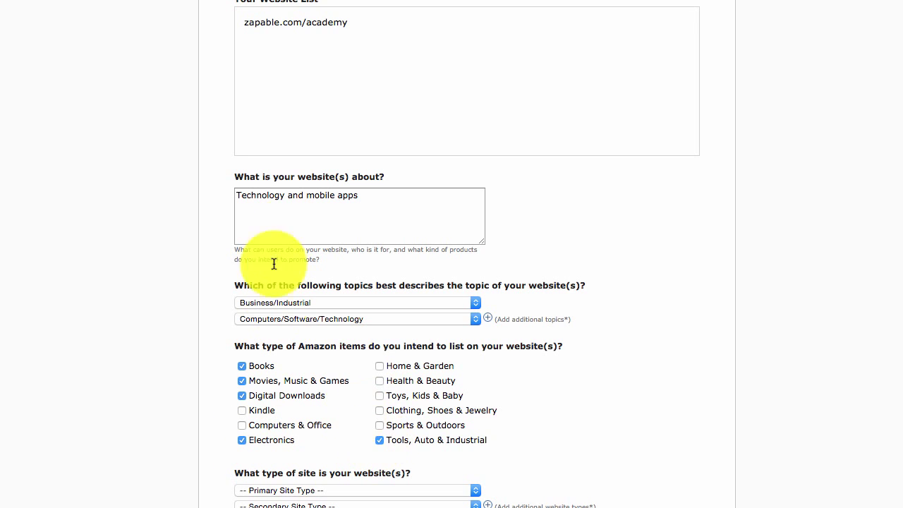
- Set the primary site type to Blog
scroll(530, 363, "down", 5)
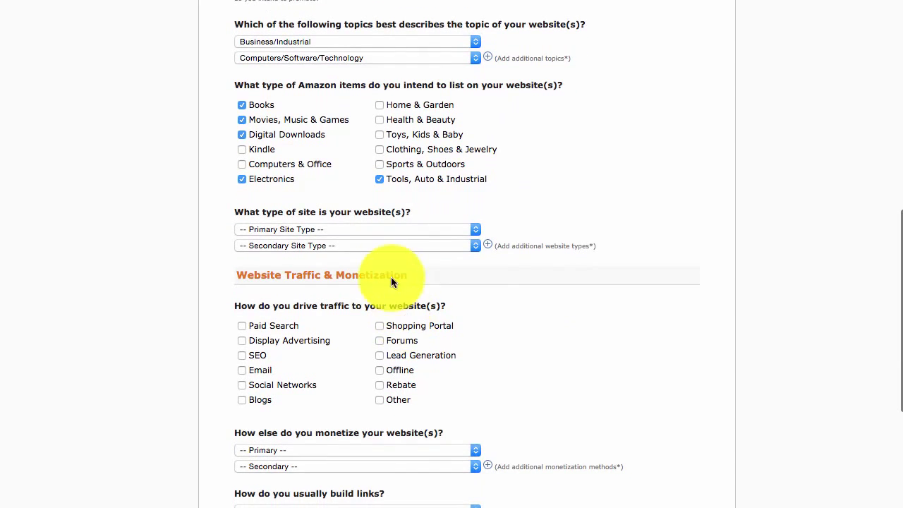
left_click(348, 228)
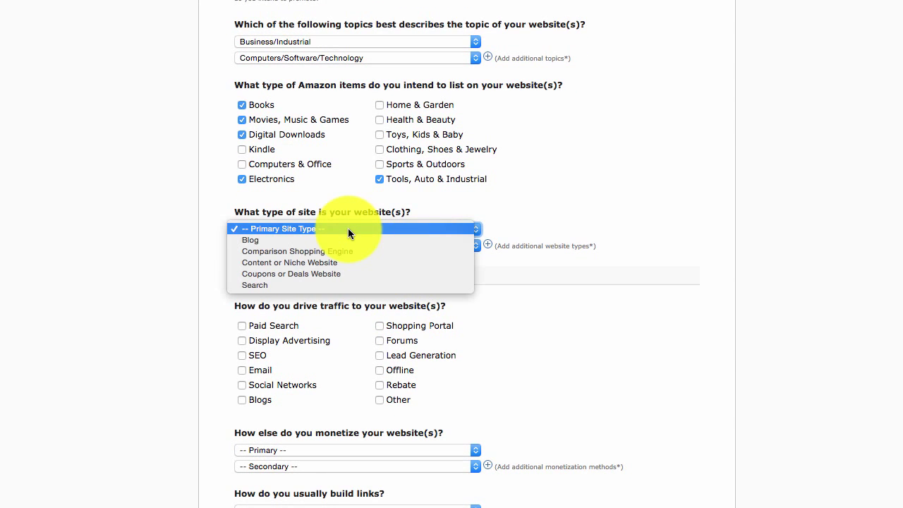
left_click(347, 240)
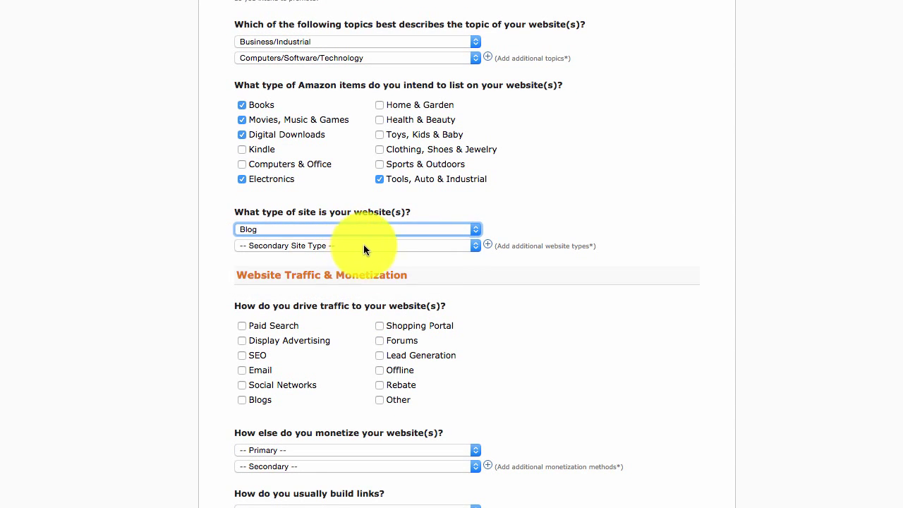
- Select SEO, Social Networks, Blogs and Forums as the ways of driving traffic to the website
scroll(365, 248, "down", 3)
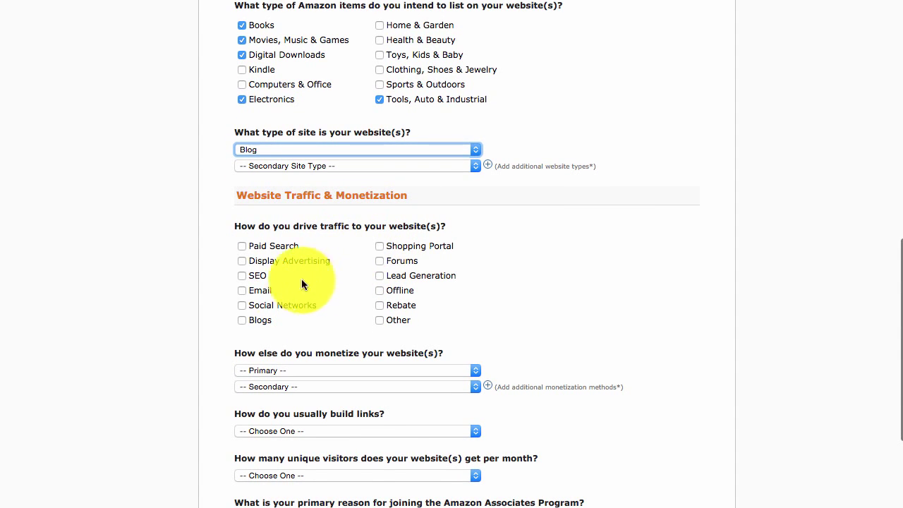
left_click(242, 276)
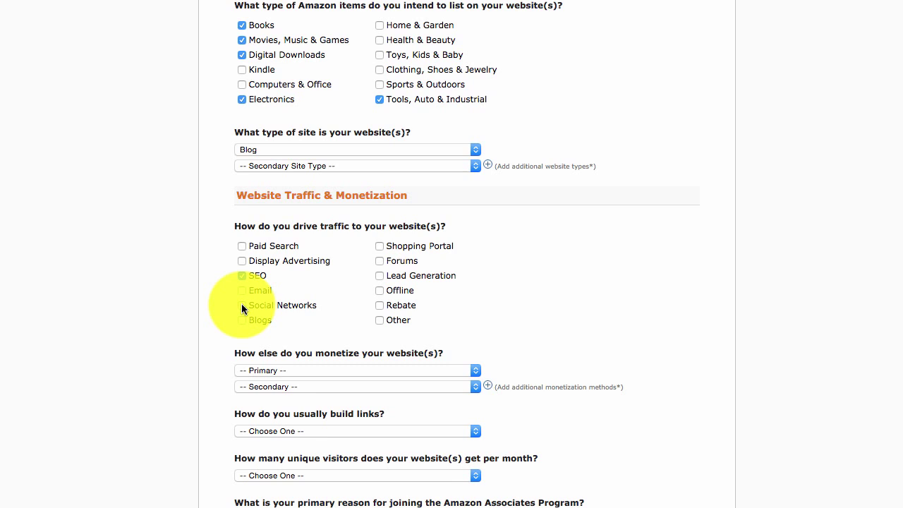
scroll(241, 307, "down", 1)
left_click(241, 305)
left_click(241, 319)
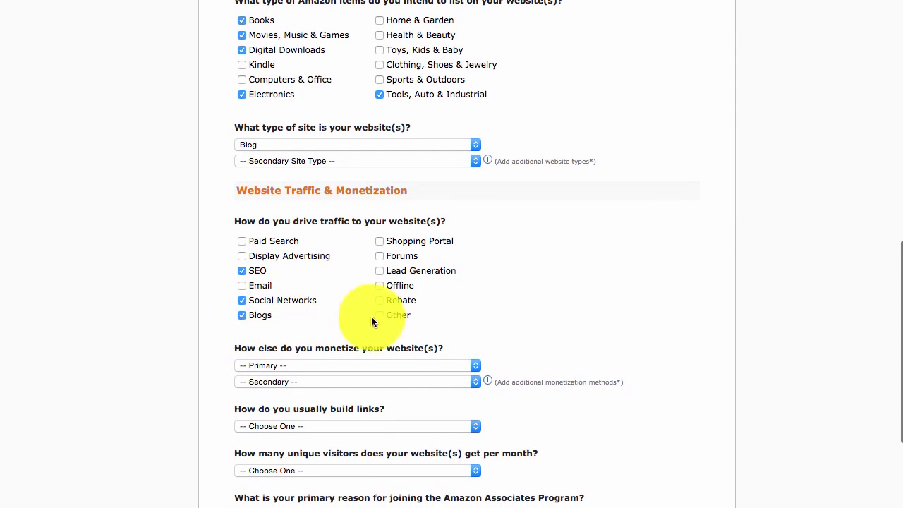
scroll(380, 297, "down", 1)
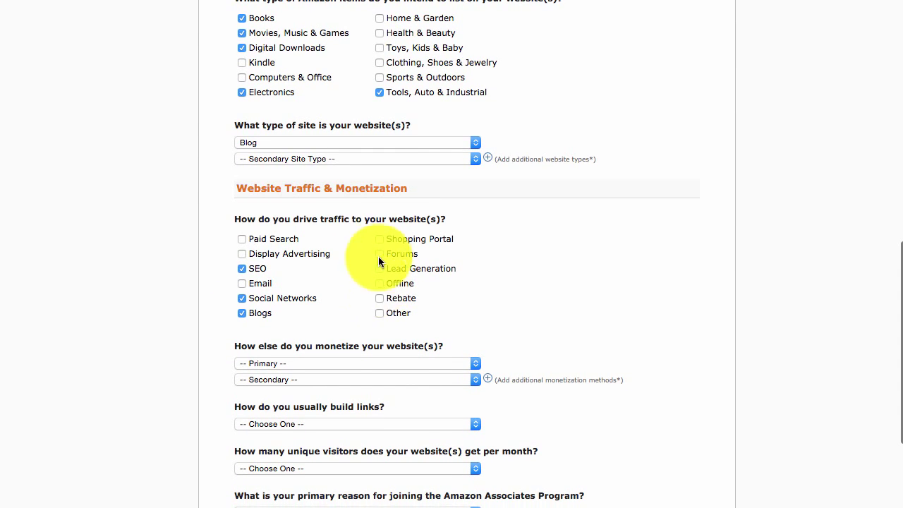
left_click(380, 255)
- Choose Other Affiliate Programs as the primary way the website is otherwise monetized
scroll(355, 323, "down", 2)
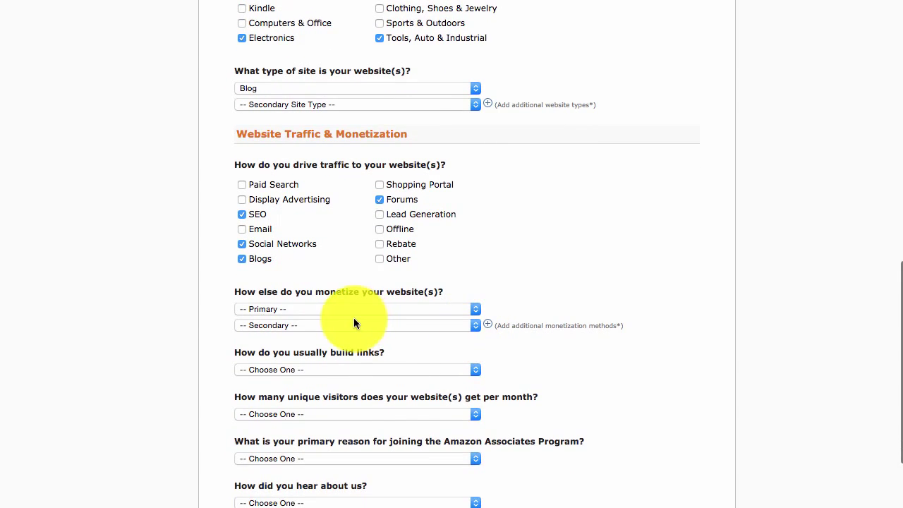
scroll(356, 316, "down", 1)
left_click(375, 283)
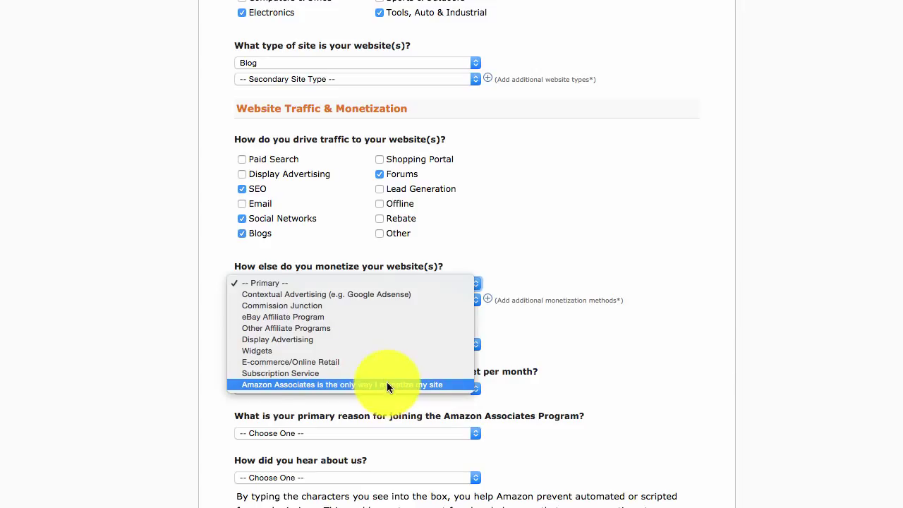
left_click(393, 265)
left_click(338, 283)
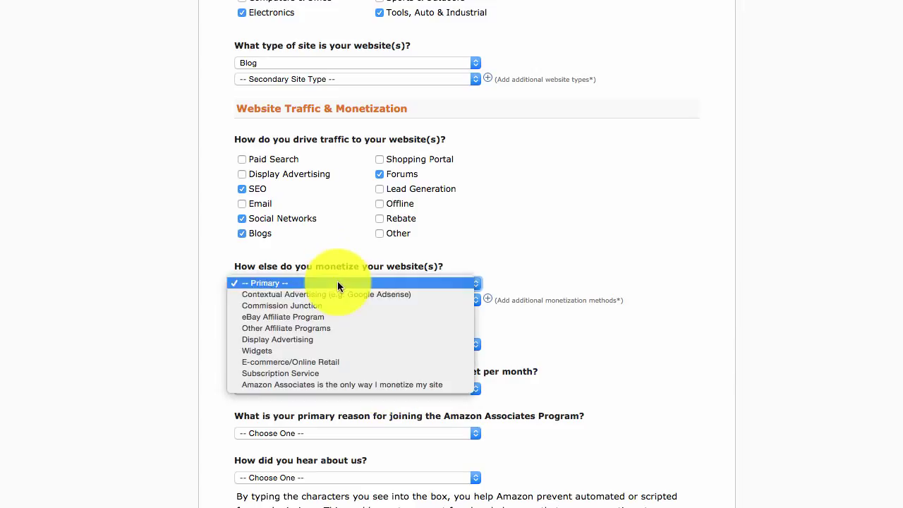
left_click(349, 329)
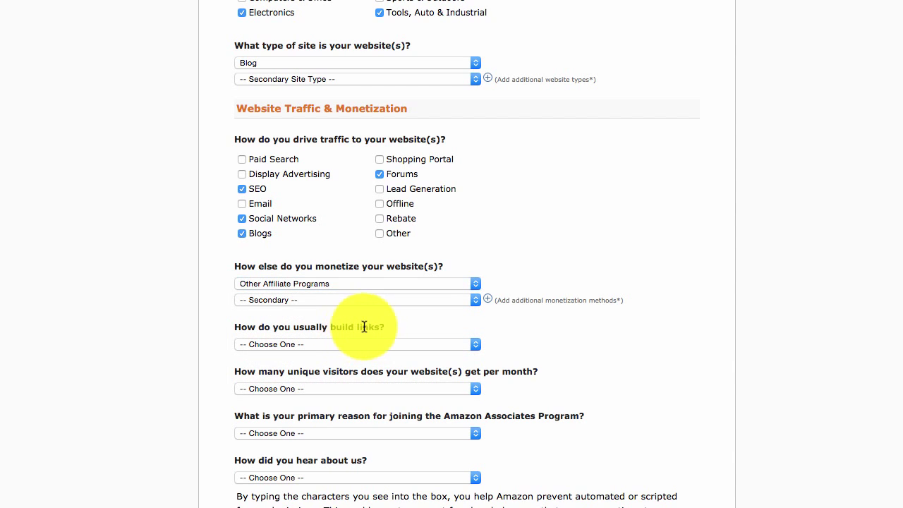
- Choose Content Management System as the usual way of building links
scroll(376, 328, "down", 2)
left_click(357, 285)
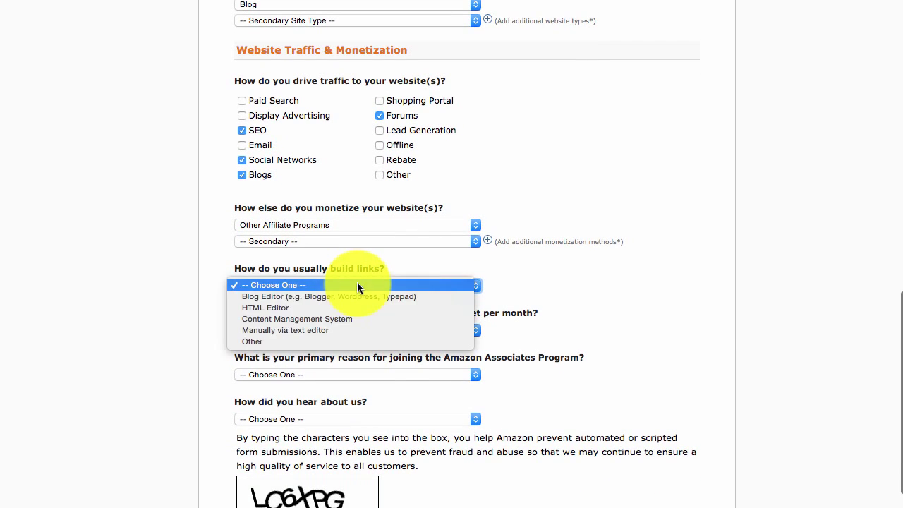
left_click(373, 319)
- Set the website's monthly unique visitors to From 5,001 to 50,000
scroll(366, 309, "down", 1)
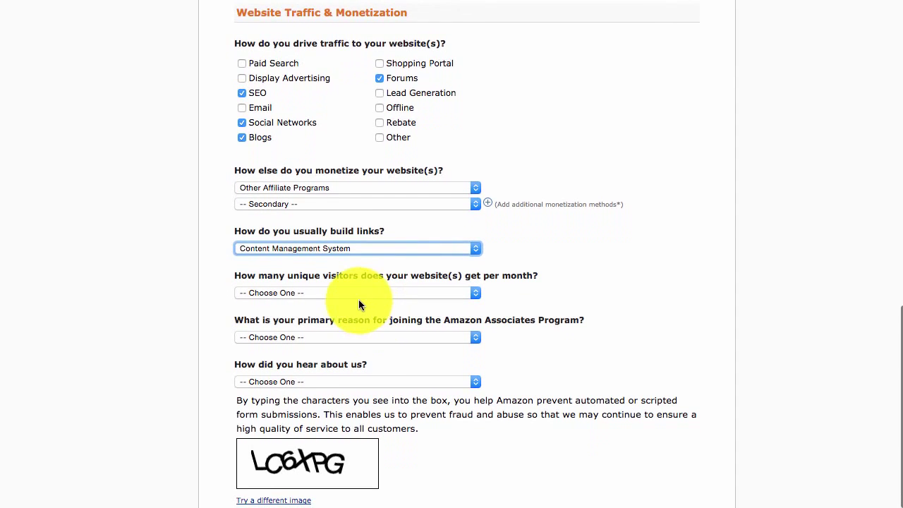
left_click(360, 297)
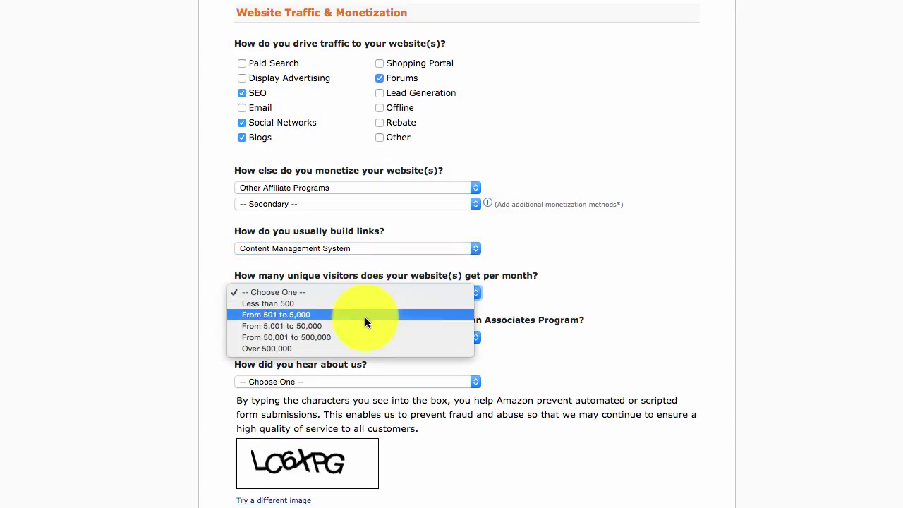
left_click(365, 326)
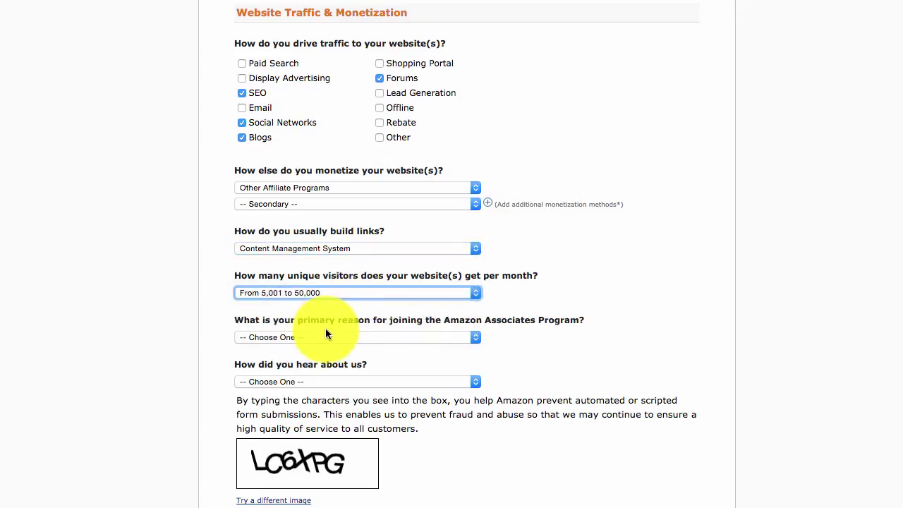
- Choose To monetize my site as the primary reason for joining and Word of Mouth as how the program was heard about
left_click(335, 337)
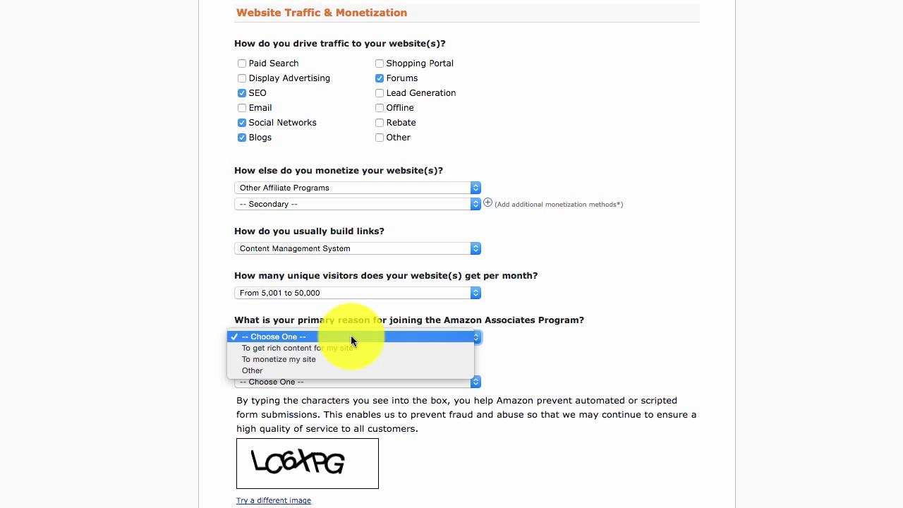
left_click(357, 360)
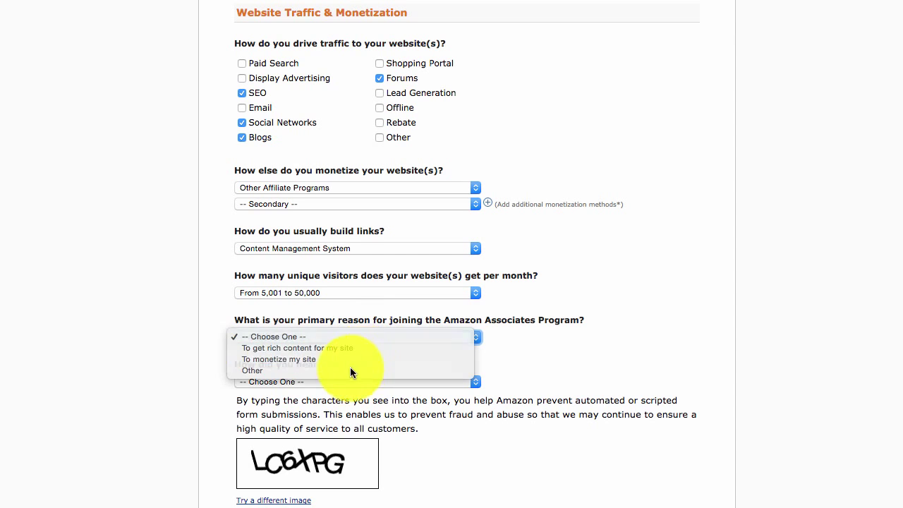
scroll(352, 356, "down", 2)
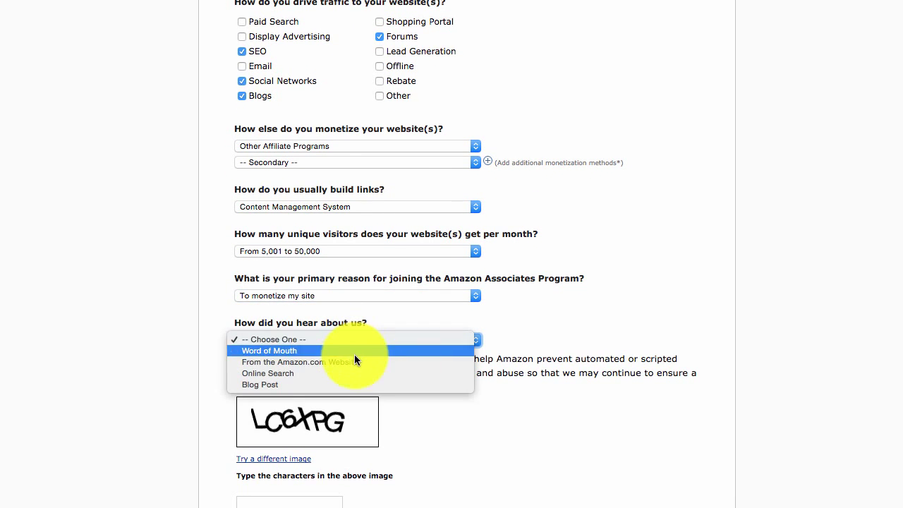
left_click(363, 353)
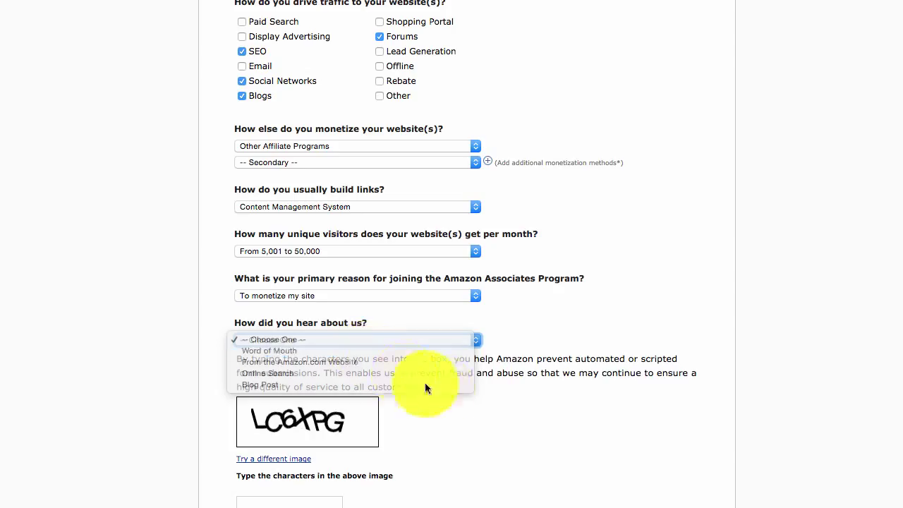
- Enter the verification characters from the CAPTCHA image at the end of the website profile form
scroll(427, 385, "down", 2)
left_click(267, 435)
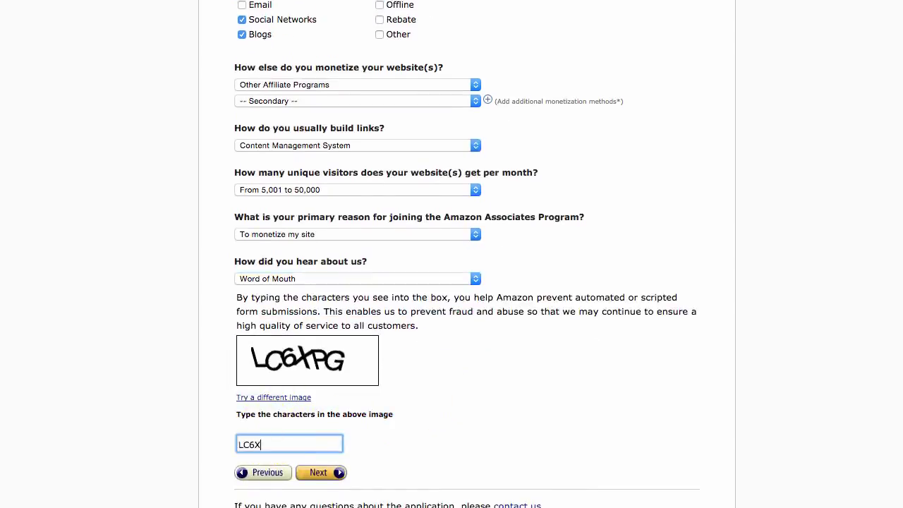
type("LC6XPG")
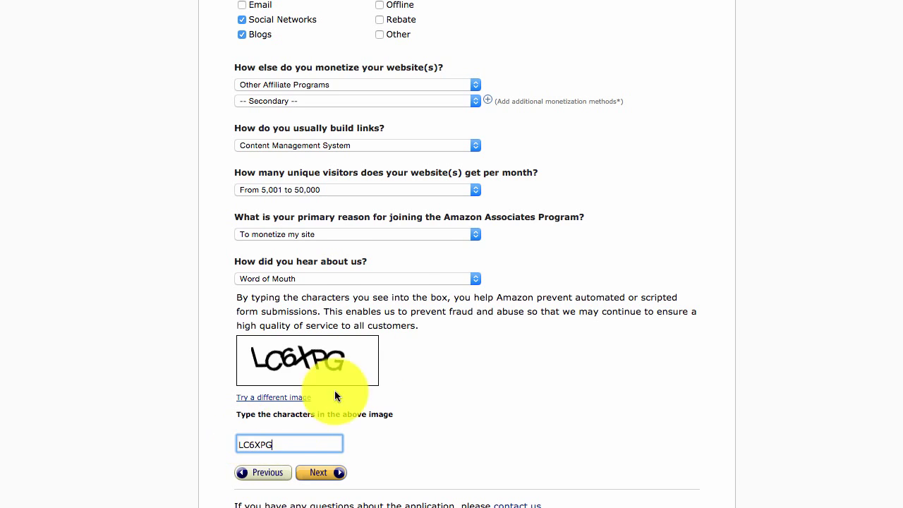
- Review the completed website profile, from the website name through the traffic and monetization answers to the CAPTCHA field
scroll(390, 301, "up", 3)
scroll(342, 187, "up", 8)
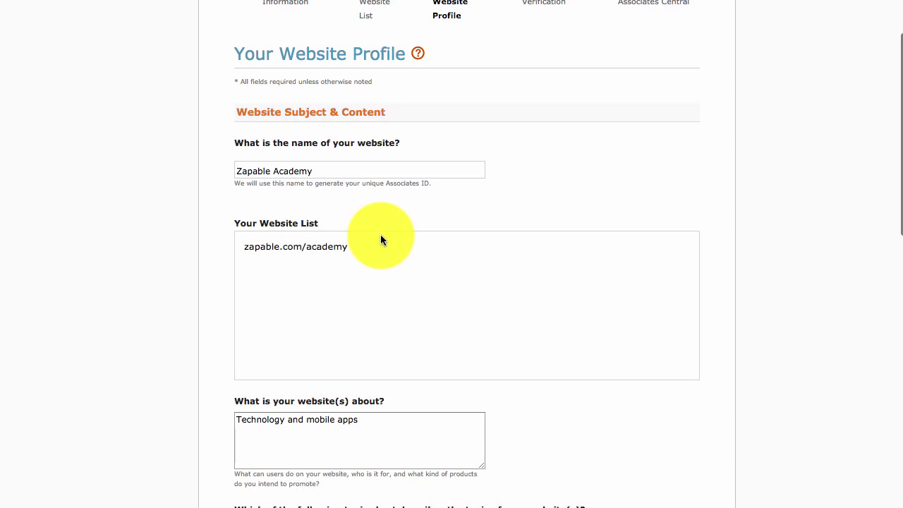
scroll(383, 211, "down", 8)
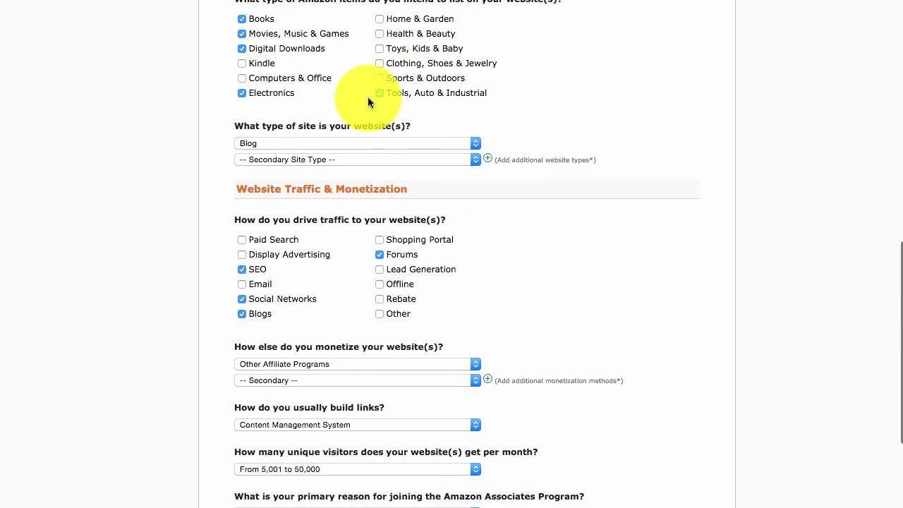
scroll(411, 206, "down", 1)
left_click(406, 204)
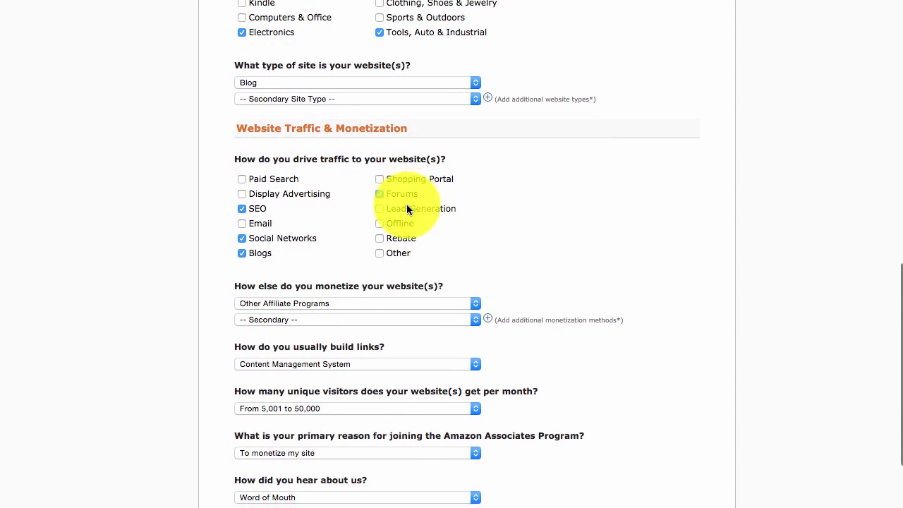
scroll(474, 188, "down", 3)
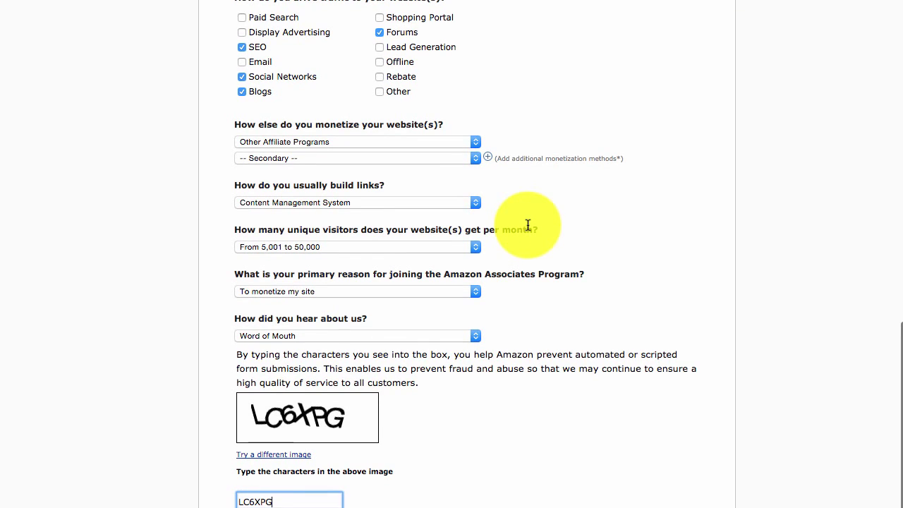
scroll(539, 240, "down", 1)
scroll(540, 240, "down", 2)
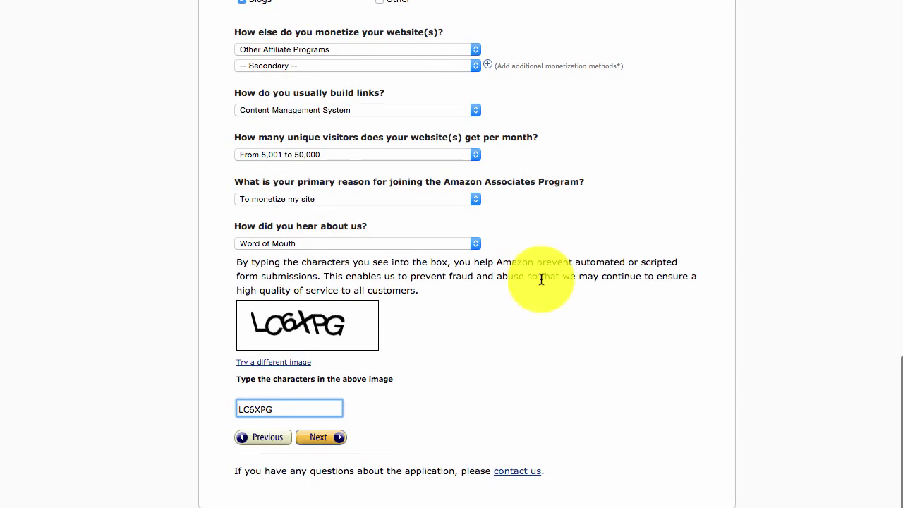
- Submit the website profile and enter the telephone number, including the international country code, for identity verification
left_click(329, 437)
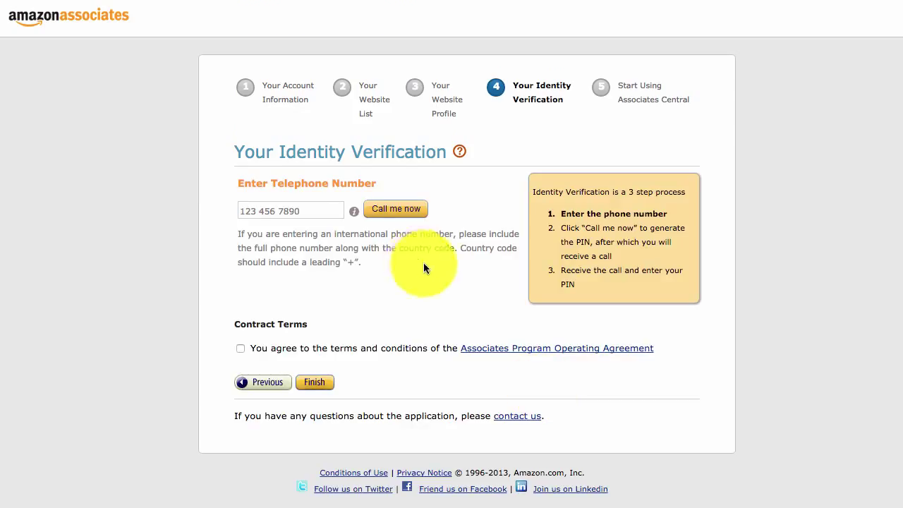
left_click(286, 213)
type("123")
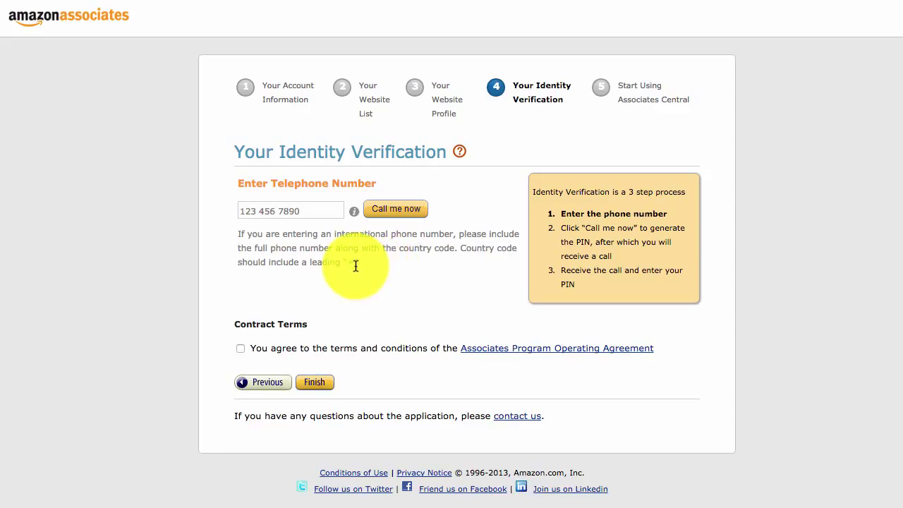
left_click(300, 211)
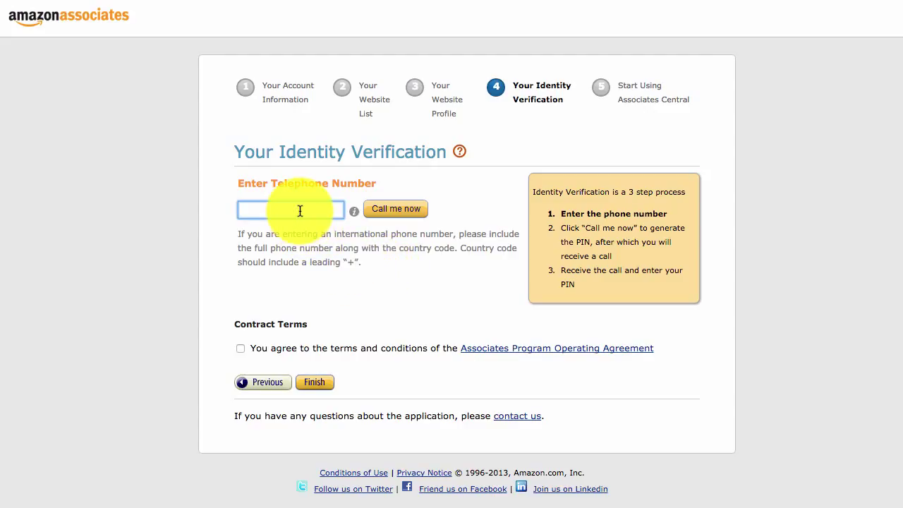
type("+44")
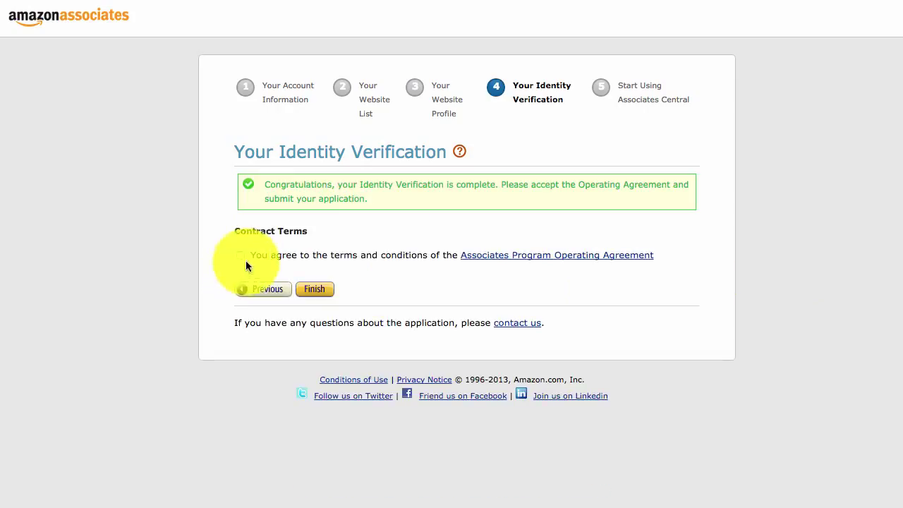
- Agree to the Associates Program Operating Agreement and finish the application
left_click(241, 255)
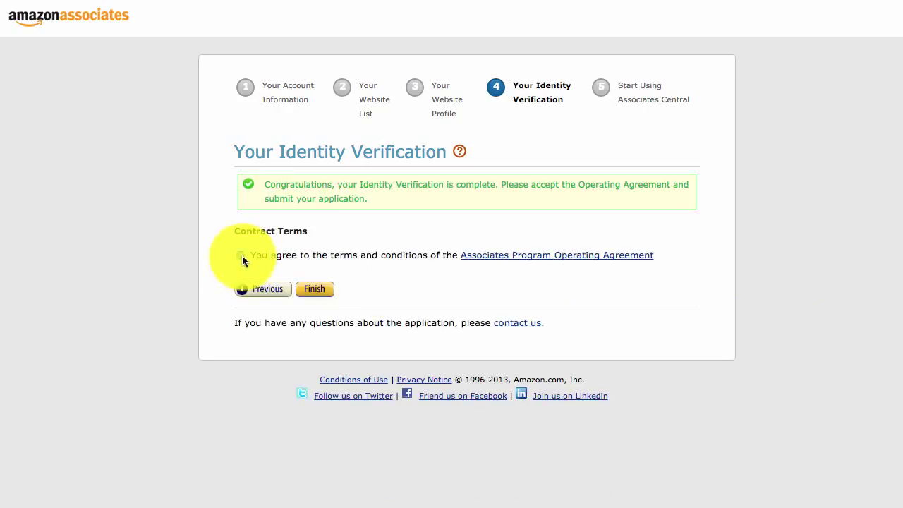
left_click(317, 291)
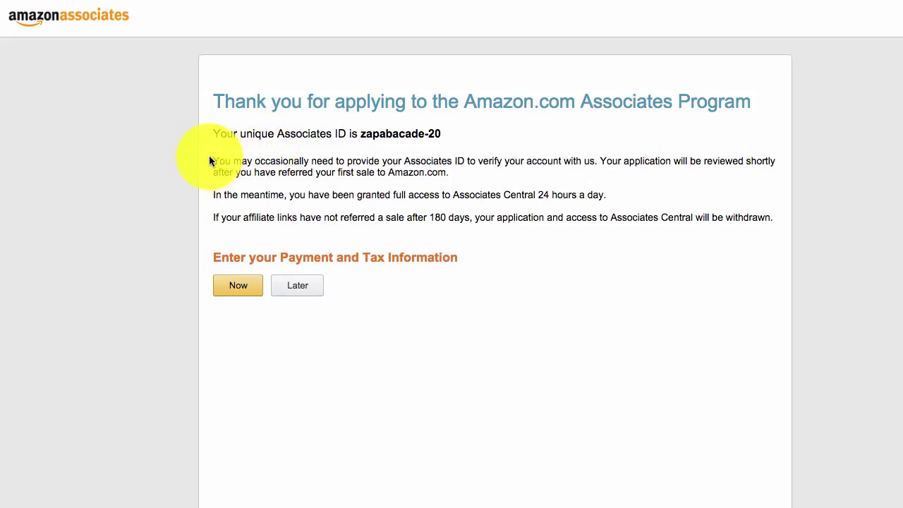
- Read the application confirmation, highlighting the review terms, the 180-day sale condition and the unique Associates ID
left_click_drag(599, 161, 770, 167)
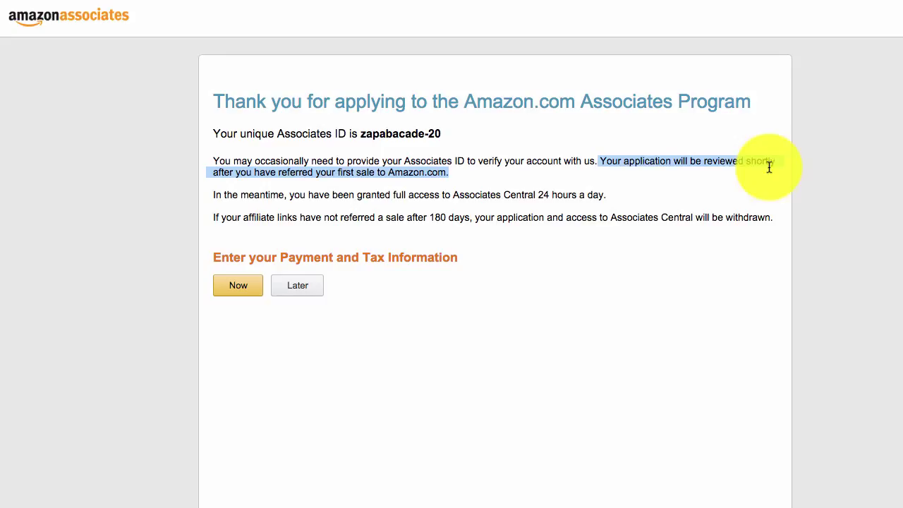
left_click(460, 173)
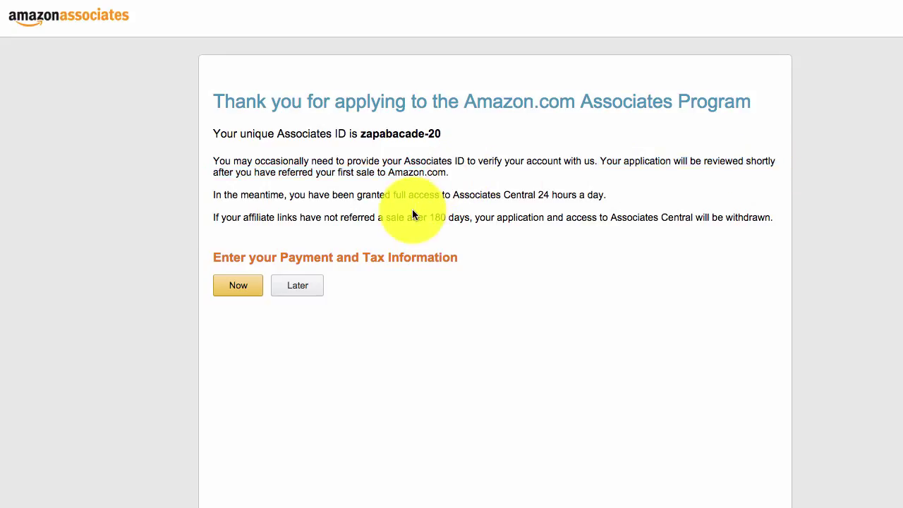
left_click_drag(215, 218, 772, 218)
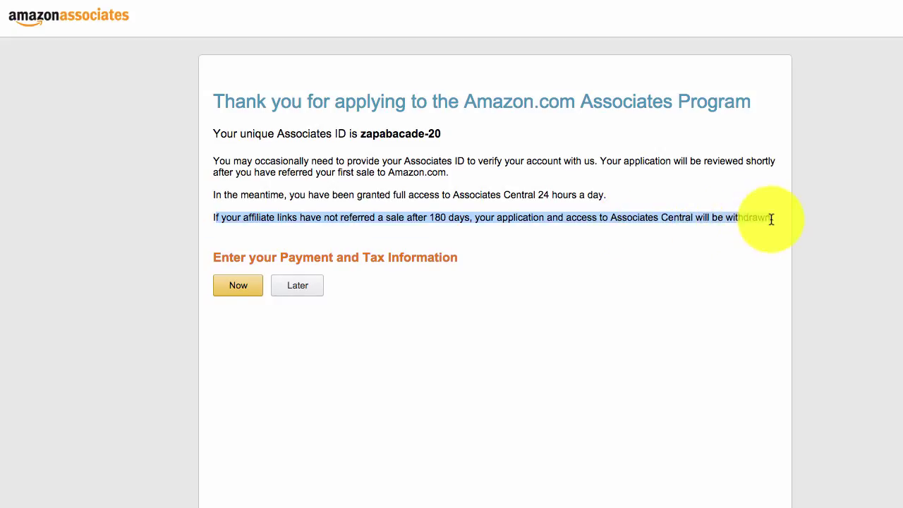
left_click(441, 227)
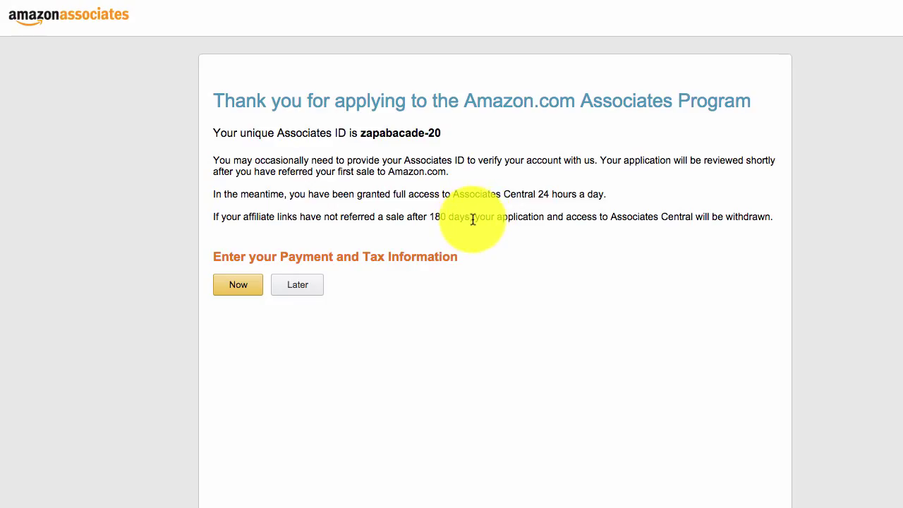
left_click_drag(442, 132, 363, 133)
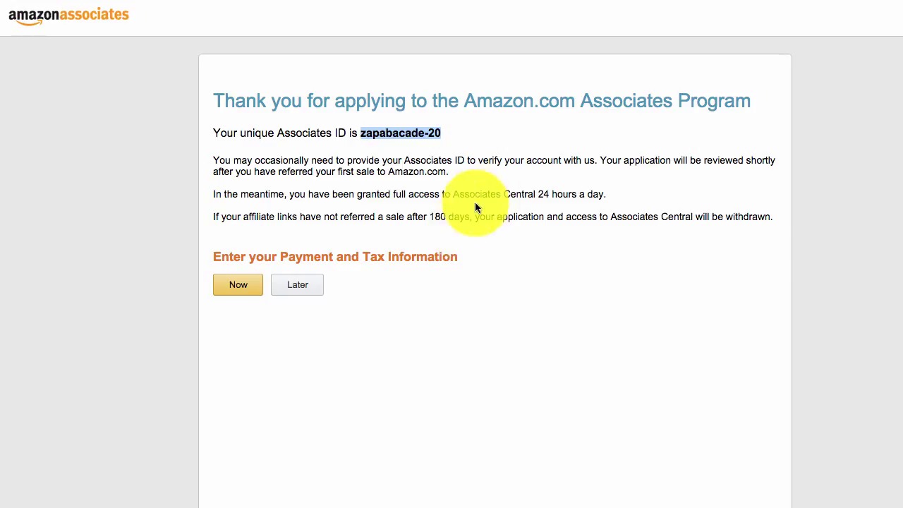
left_click(455, 190)
left_click_drag(443, 133, 364, 134)
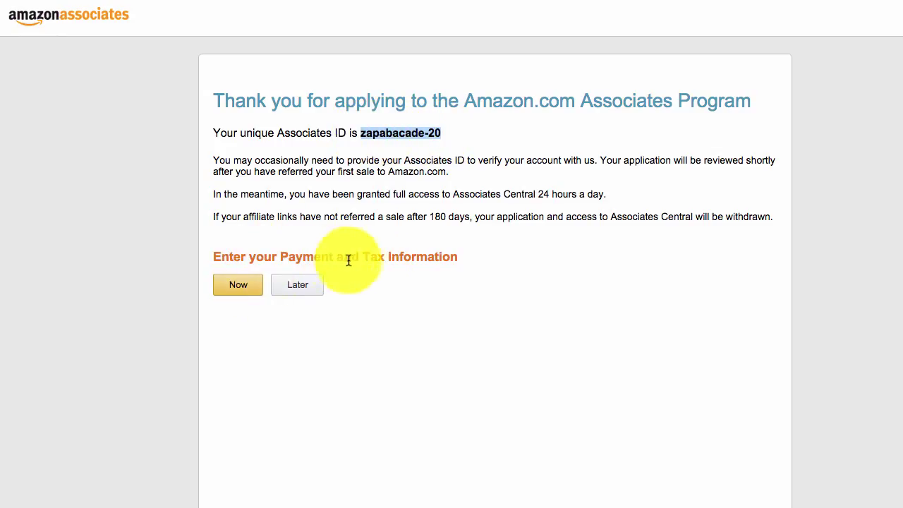
- Postpone the payment and tax information and highlight the signed-in Associates ID in Associates Central
left_click(321, 292)
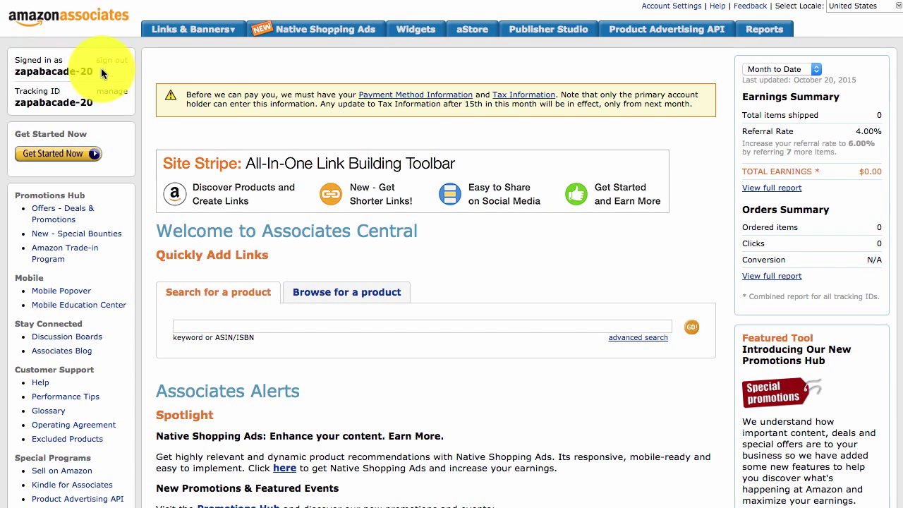
left_click_drag(14, 71, 95, 71)
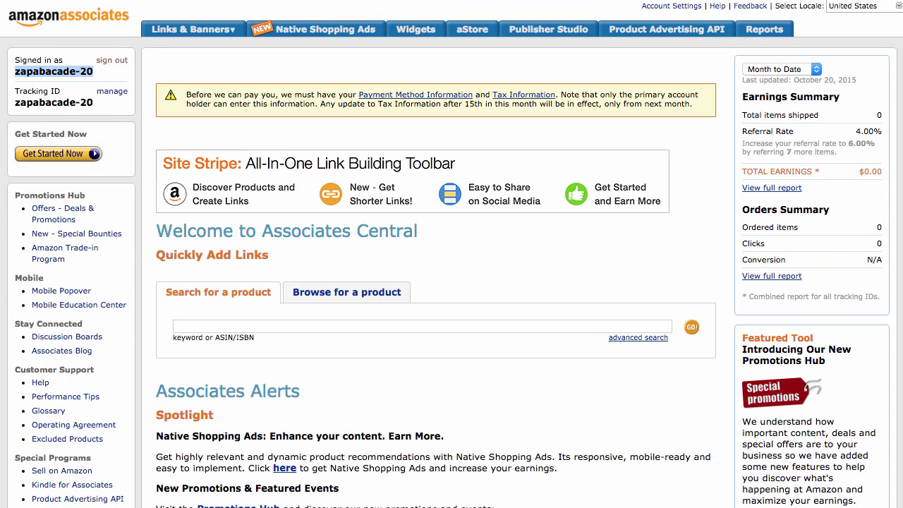
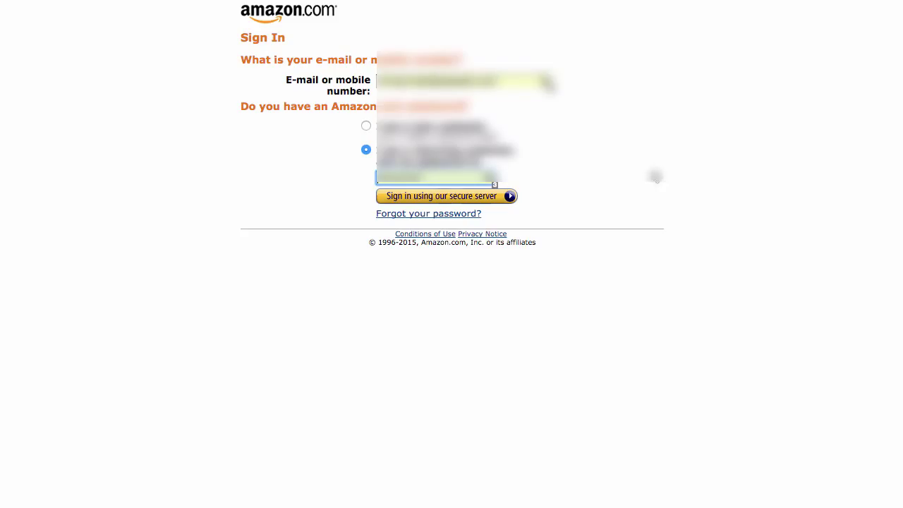
- Sign in for Product Advertising API account creation and enter the application description "I will be using this to display Amazon products within my mobile apps"
left_click(449, 198)
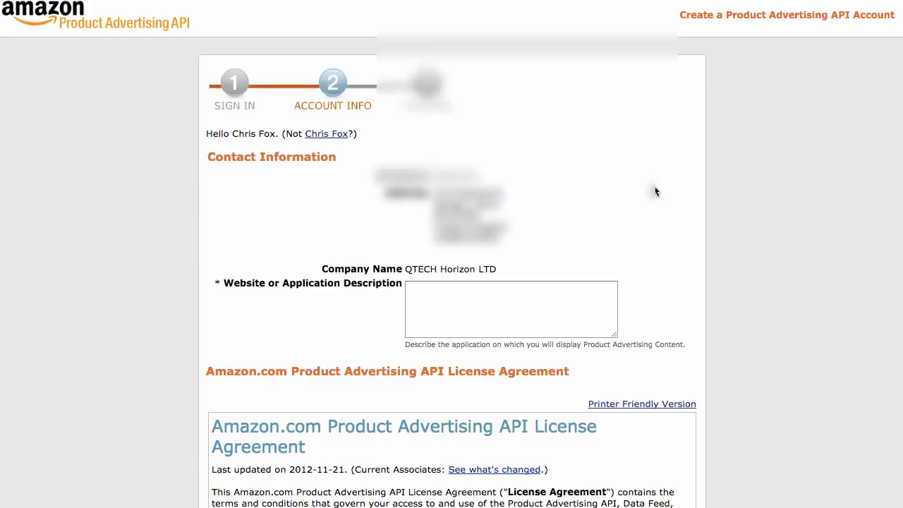
scroll(556, 276, "down", 1)
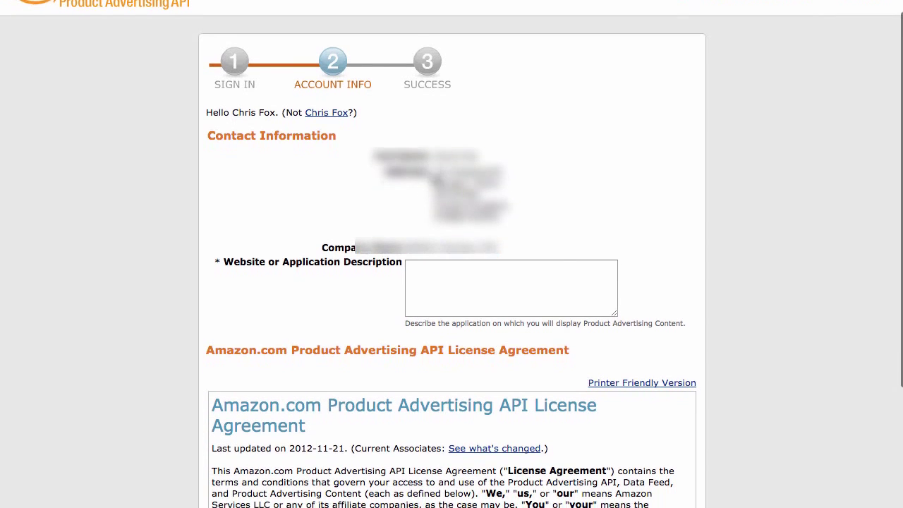
left_click(417, 283)
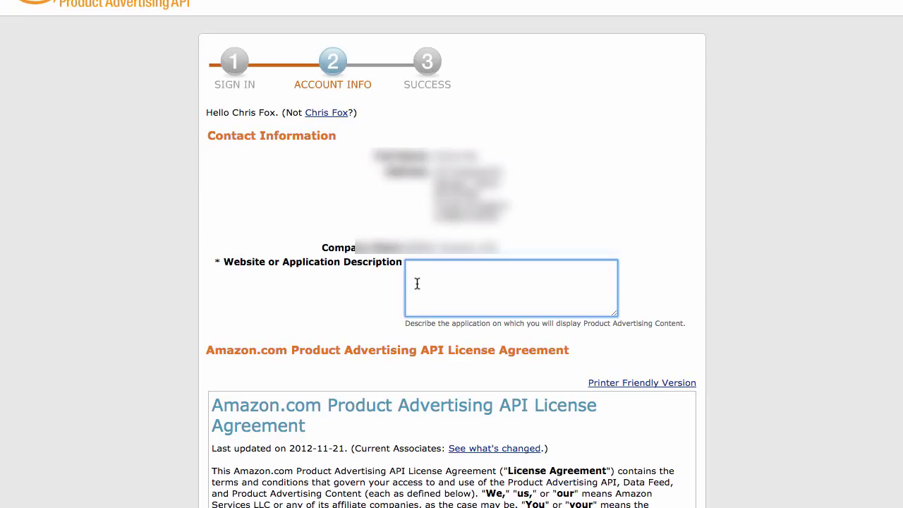
type("I will be using this to dis")
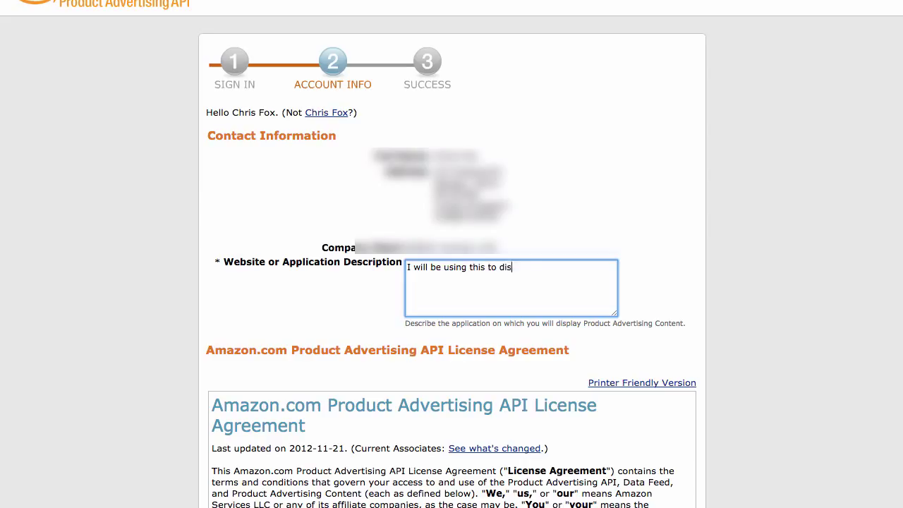
type("play Amazon product")
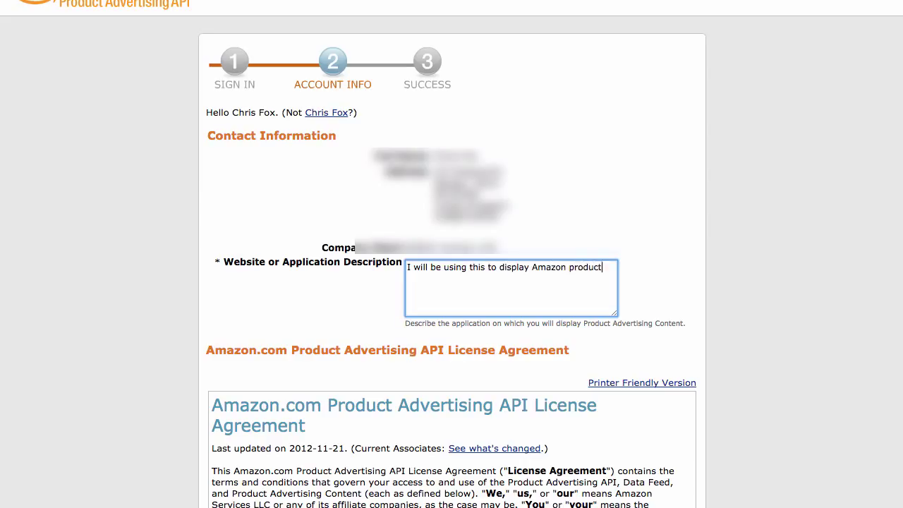
type("s within my mobile apps")
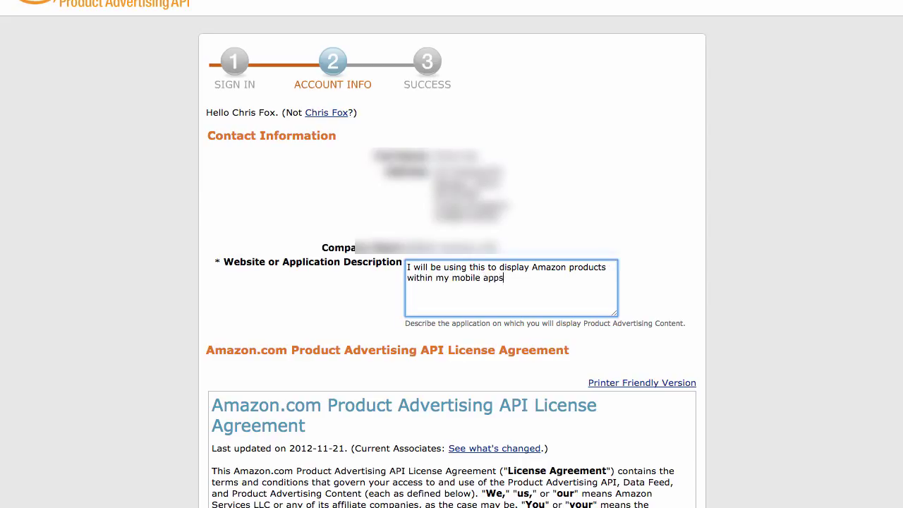
- Reword the application description as "I will be using this to promote Amazon products within my mobile app and this key will"
key("BackSpace")
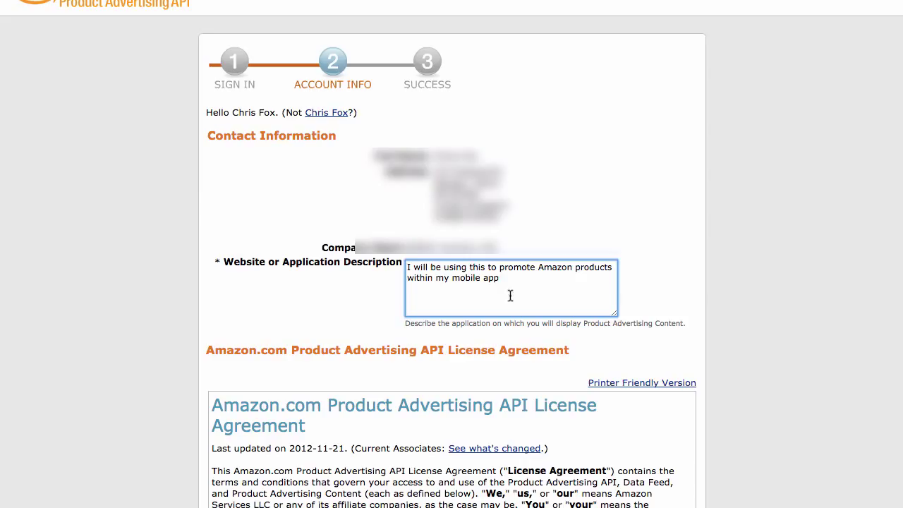
type("and this")
key("BackSpace")
key("BackSpace")
key("BackSpace")
key("BackSpace")
key("BackSpace")
key("BackSpace")
key("BackSpace")
key("BackSpace")
type("andd")
key("BackSpace")
key("BackSpace")
key("BackSpace")
type("nd this key will m")
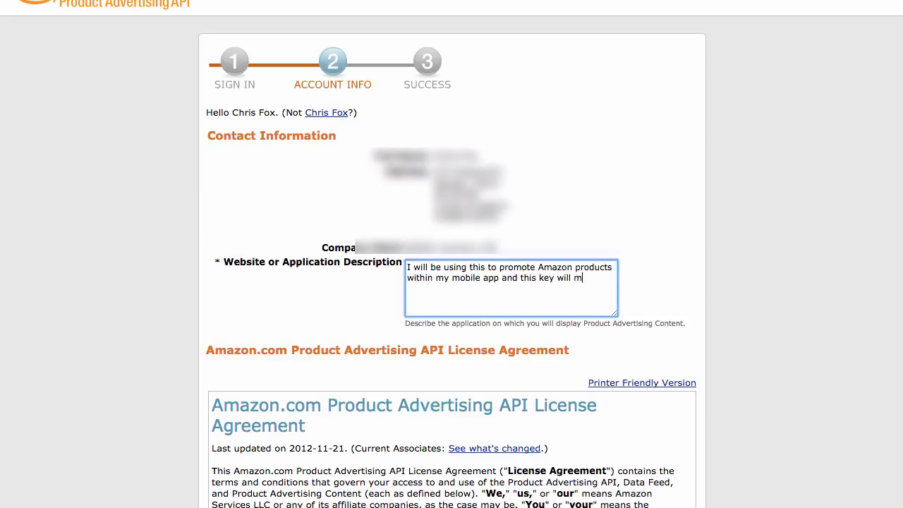
- Complete the description's last sentence with "make it easier for me to find related products on Amazon for my audience"
type("ake it easier for me to find ")
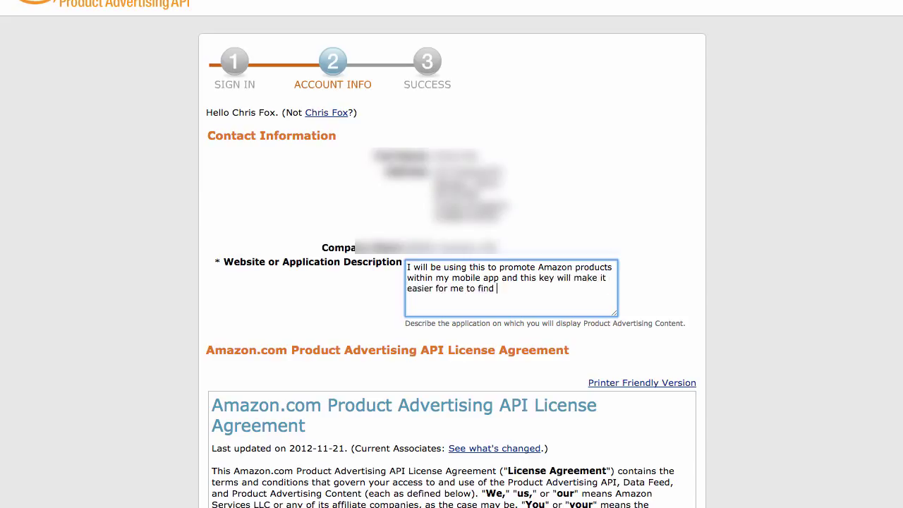
type("related products on Amazon")
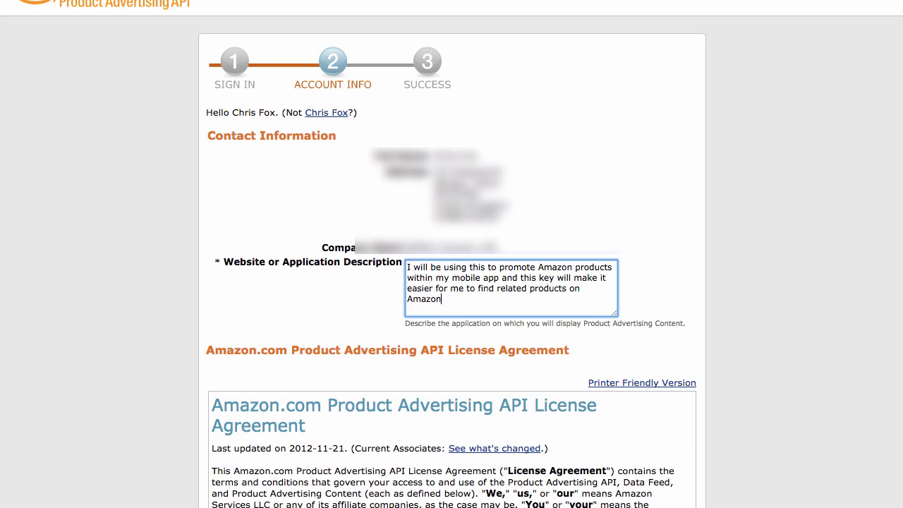
type(" for my audience.")
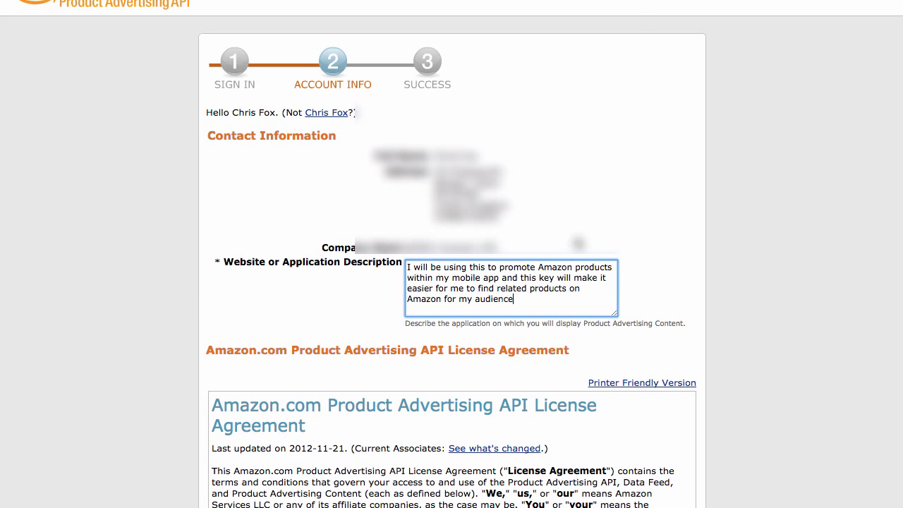
- Agree to the Product Advertising API License Agreement and submit the registration with the security check characters from the image
scroll(249, 351, "down", 5)
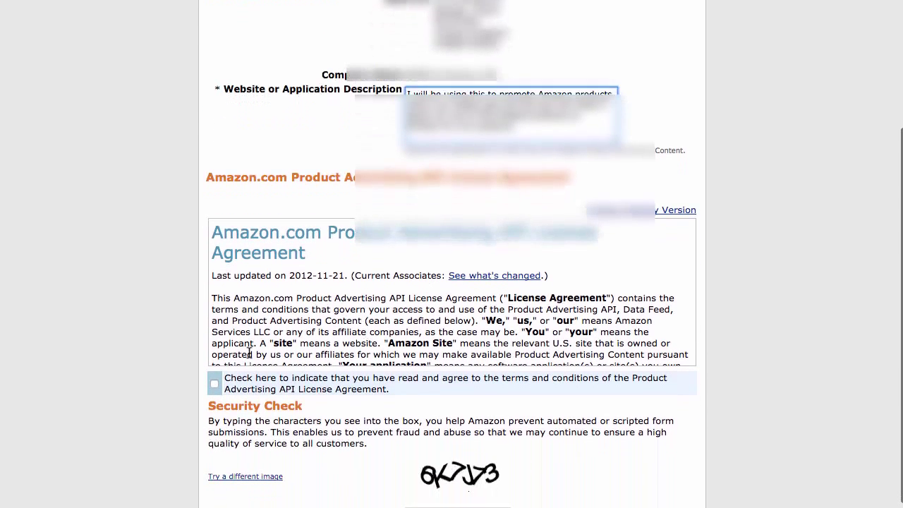
left_click(213, 383)
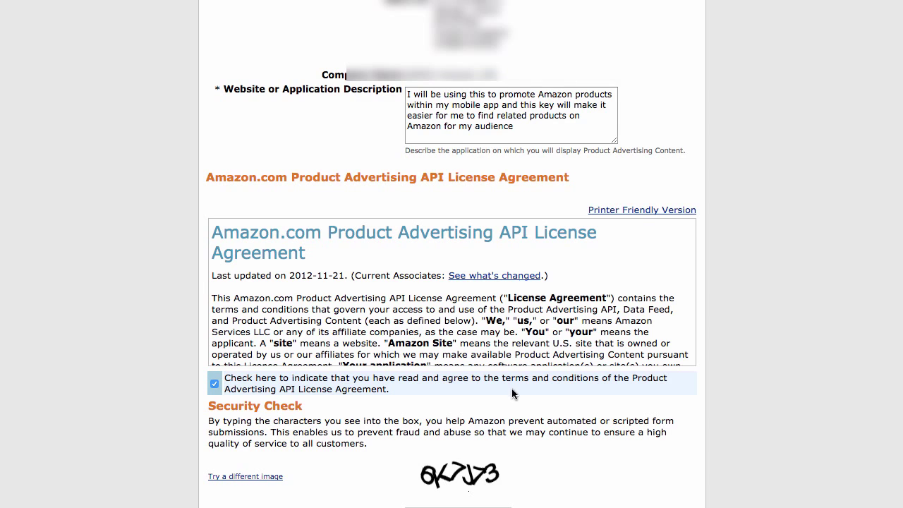
scroll(512, 386, "down", 2)
left_click(441, 444)
type("6")
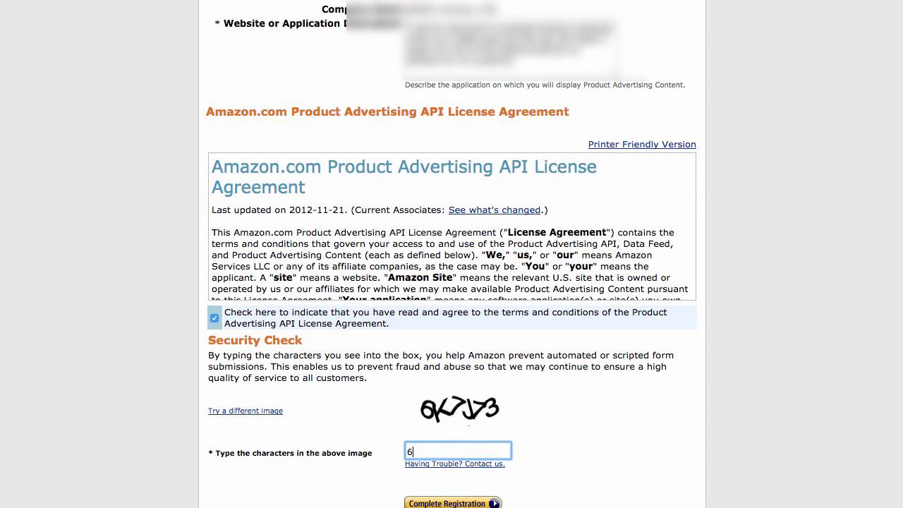
type("K7J73")
scroll(474, 475, "down", 1)
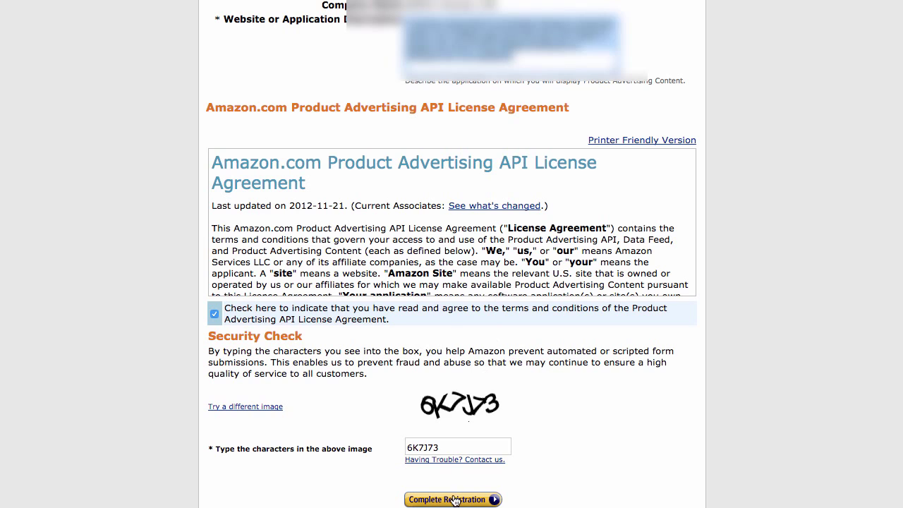
left_click(500, 495)
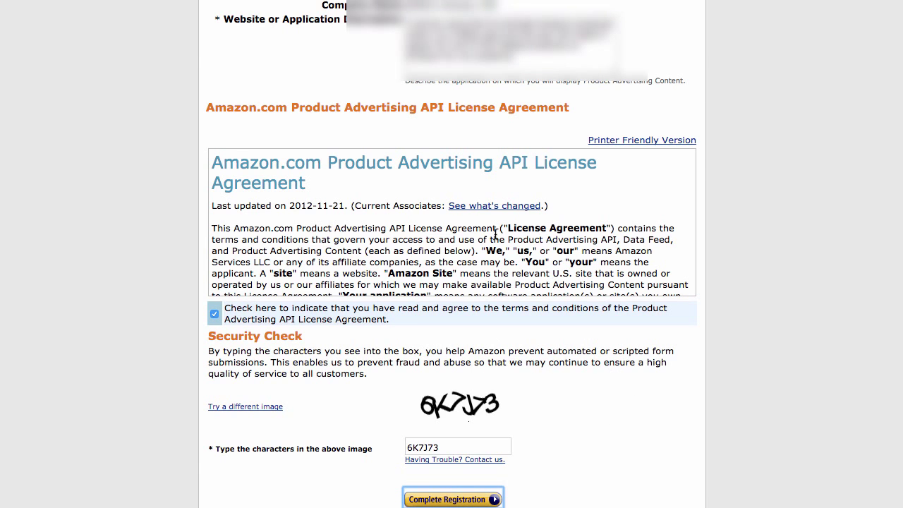